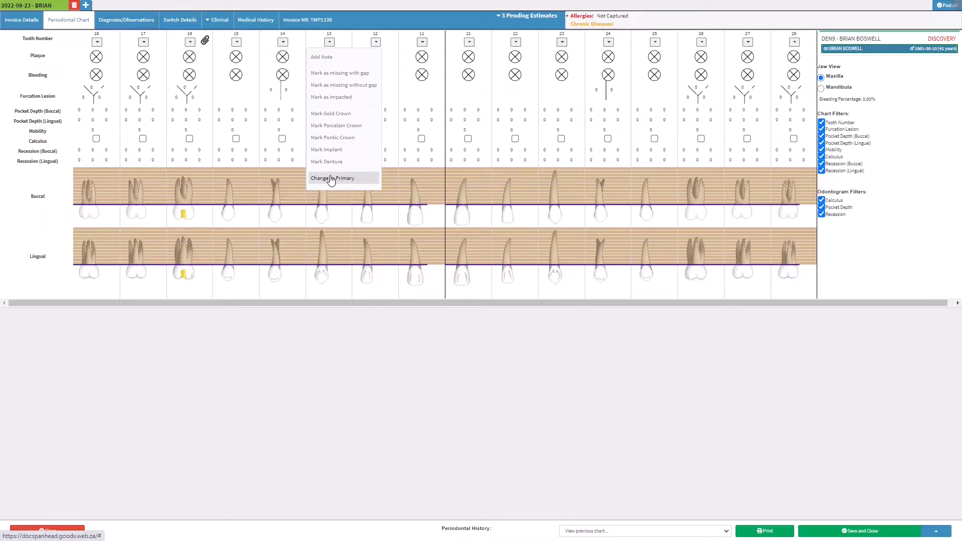
Close tooth 13's right-click menu without choosing an option, leaving the maxilla chart unchanged
{"action": "left_click", "coordinate": [337, 217]}
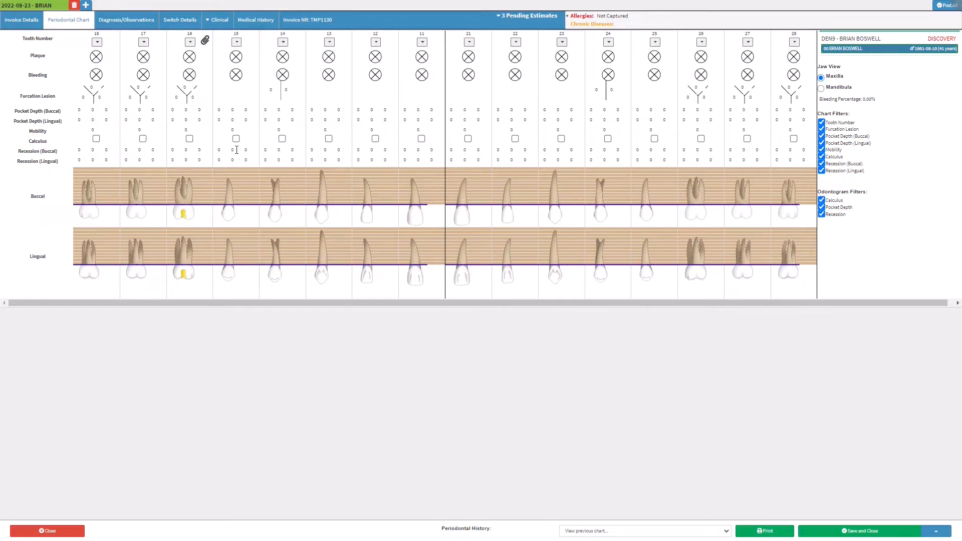
Mark plaque on teeth 18, 17, 15, 11, 26, 28 and bleeding on 17, 14, 24, 26
{"action": "left_click", "coordinate": [98, 62]}
{"action": "left_click", "coordinate": [147, 59]}
{"action": "left_click", "coordinate": [147, 76]}
{"action": "left_click", "coordinate": [236, 57]}
{"action": "left_click", "coordinate": [283, 76]}
{"action": "left_click", "coordinate": [423, 58]}
{"action": "left_click", "coordinate": [608, 76]}
{"action": "left_click", "coordinate": [701, 57]}
{"action": "left_click", "coordinate": [701, 75]}
{"action": "left_click", "coordinate": [702, 72]}
{"action": "left_click", "coordinate": [795, 58]}
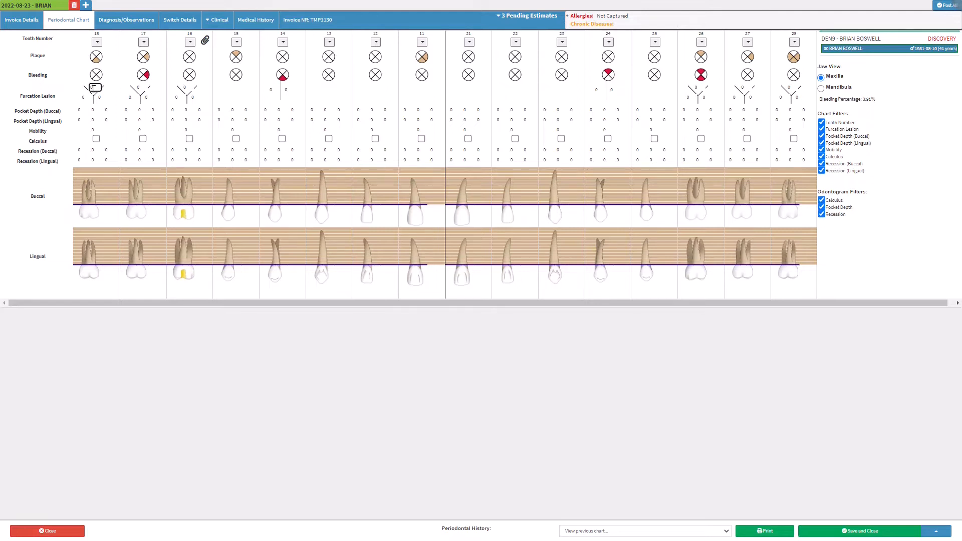
Enter the Furcation Lesion readings for teeth 18 and 17
{"action": "key", "text": "Tab"}
{"action": "key", "text": "Tab"}
{"action": "key", "text": "Tab"}
{"action": "type", "text": "2"}
{"action": "key", "text": "Tab"}
{"action": "type", "text": "3"}
{"action": "key", "text": "Tab"}
{"action": "key", "text": "Tab"}
Type the buccal pocket depths: 2-2-2 on teeth 18 and 17, 2-2-1 on 16, 1-1-1 on 15
{"action": "key", "text": "Tab"}
{"action": "key", "text": "Tab"}
{"action": "key", "text": "Tab"}
{"action": "type", "text": "5"}
{"action": "key", "text": "Tab"}
{"action": "type", "text": "2"}
{"action": "key", "text": "Tab"}
{"action": "key", "text": "Tab"}
{"action": "key", "text": "Tab"}
{"action": "type", "text": "2"}
{"action": "key", "text": "Tab"}
{"action": "type", "text": "1"}
{"action": "key", "text": "Tab"}
{"action": "key", "text": "Tab"}
{"action": "key", "text": "Tab"}
{"action": "key", "text": "Tab"}
{"action": "key", "text": "Tab"}
{"action": "key", "text": "Tab"}
{"action": "key", "text": "Tab"}
{"action": "key", "text": "Tab"}
{"action": "type", "text": "222222221111"}
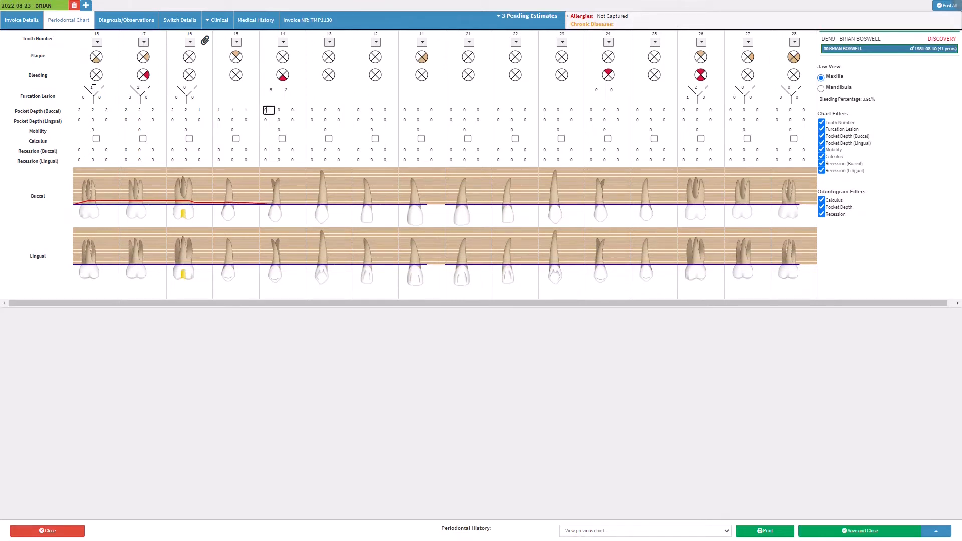
{"action": "type", "text": "1"}
{"action": "type", "text": "00"}
{"action": "type", "text": "0"}
{"action": "type", "text": "0"}
{"action": "type", "text": "5"}
{"action": "type", "text": "00"}
{"action": "type", "text": "2"}
{"action": "type", "text": "3"}
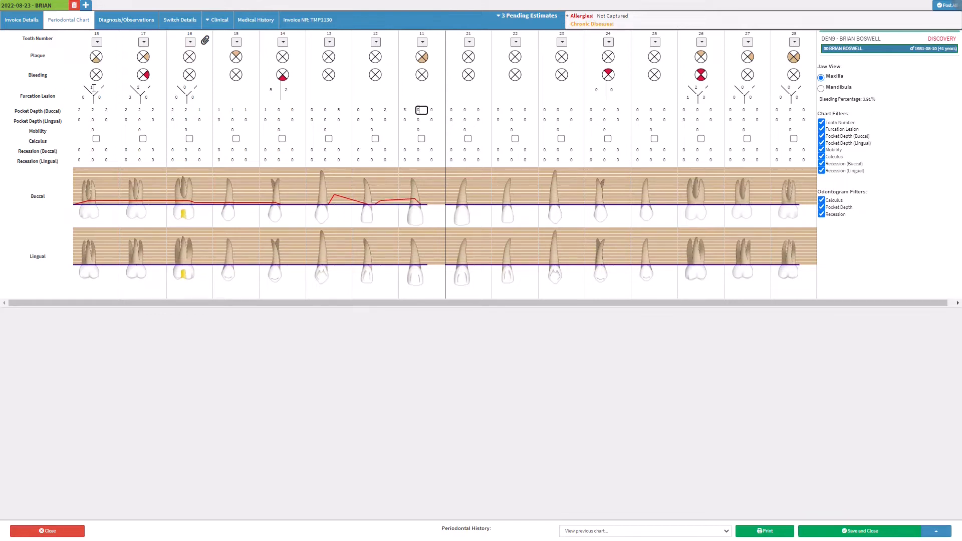
{"action": "type", "text": "33"}
{"action": "type", "text": "2"}
{"action": "type", "text": "1"}
{"action": "type", "text": "41"}
{"action": "type", "text": "1"}
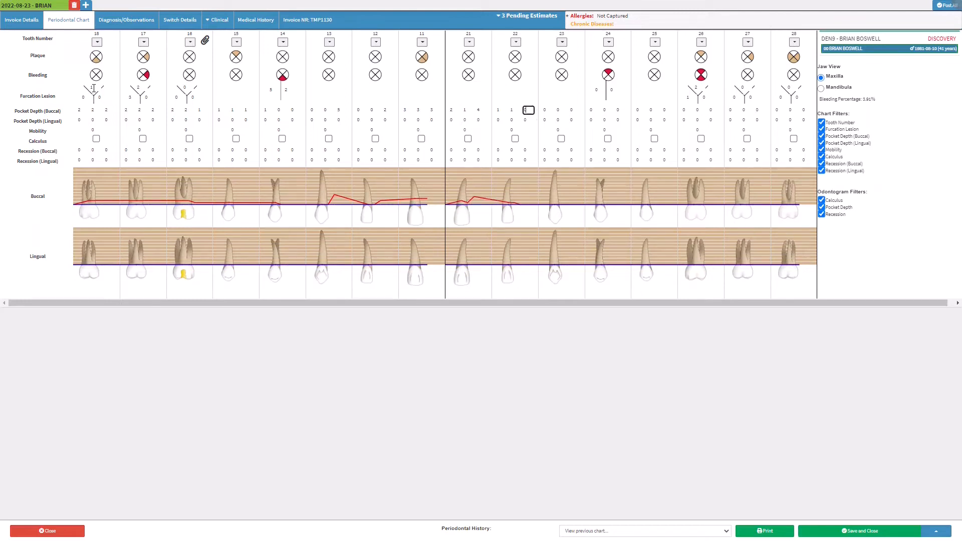
{"action": "type", "text": "100"}
{"action": "type", "text": "0"}
{"action": "type", "text": "2"}
{"action": "type", "text": "0"}
{"action": "type", "text": "2"}
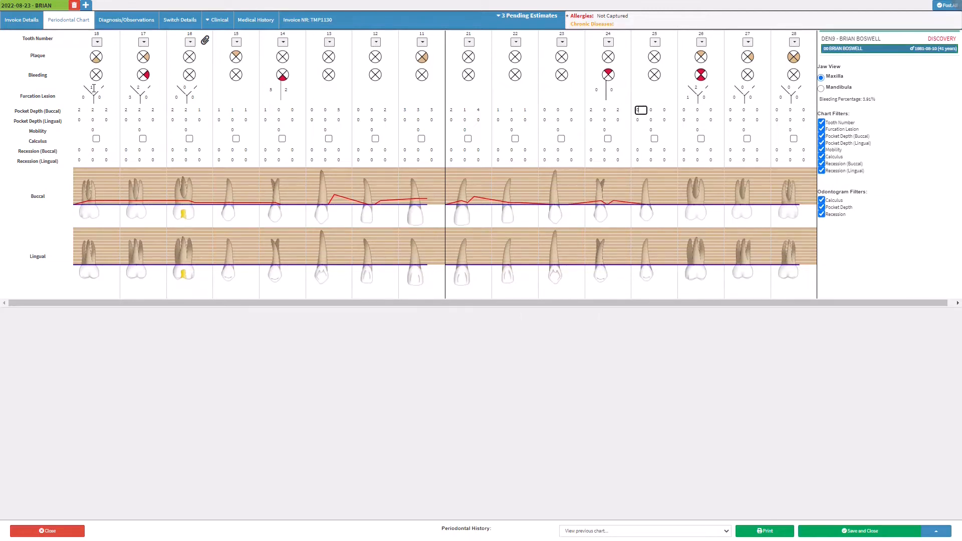
{"action": "type", "text": "1011112"}
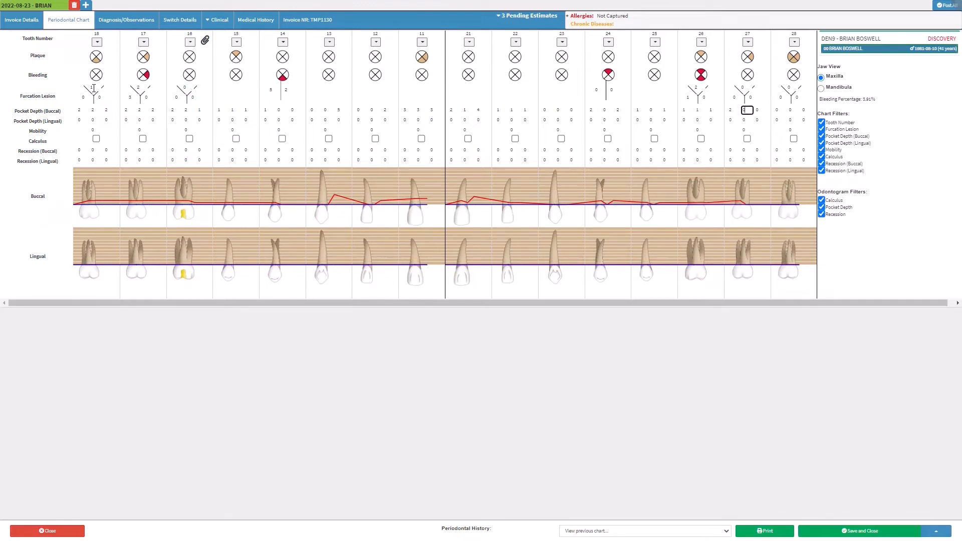
{"action": "type", "text": "323"}
{"action": "type", "text": "0"}
{"action": "type", "text": "0"}
{"action": "type", "text": "2"}
{"action": "type", "text": "5"}
{"action": "type", "text": "6"}
{"action": "type", "text": "4"}
{"action": "type", "text": "1"}
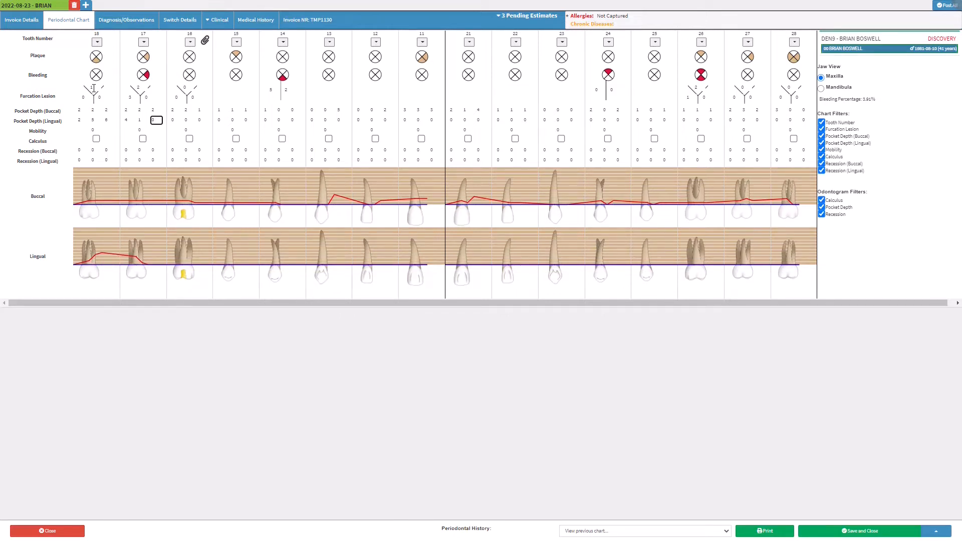
{"action": "type", "text": "0000123561720"}
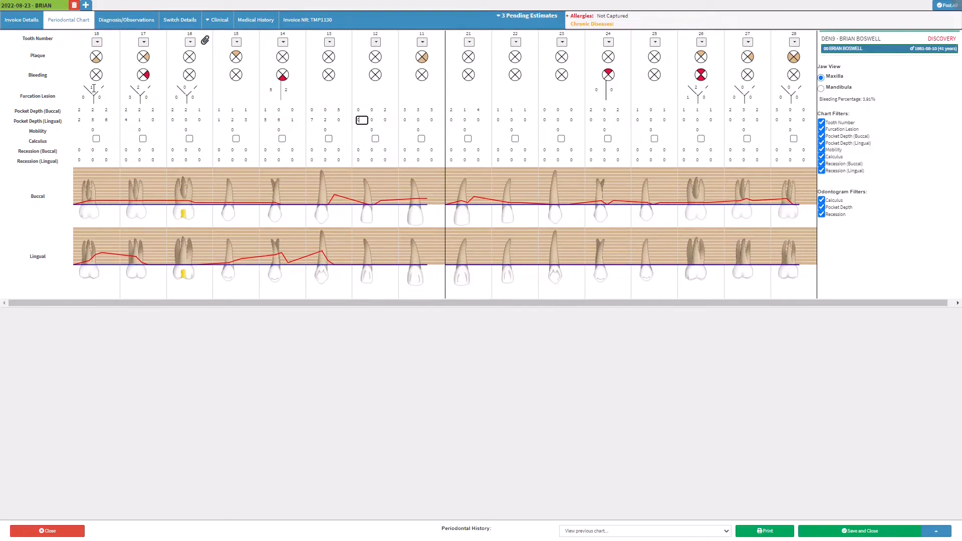
{"action": "type", "text": "001235200120"}
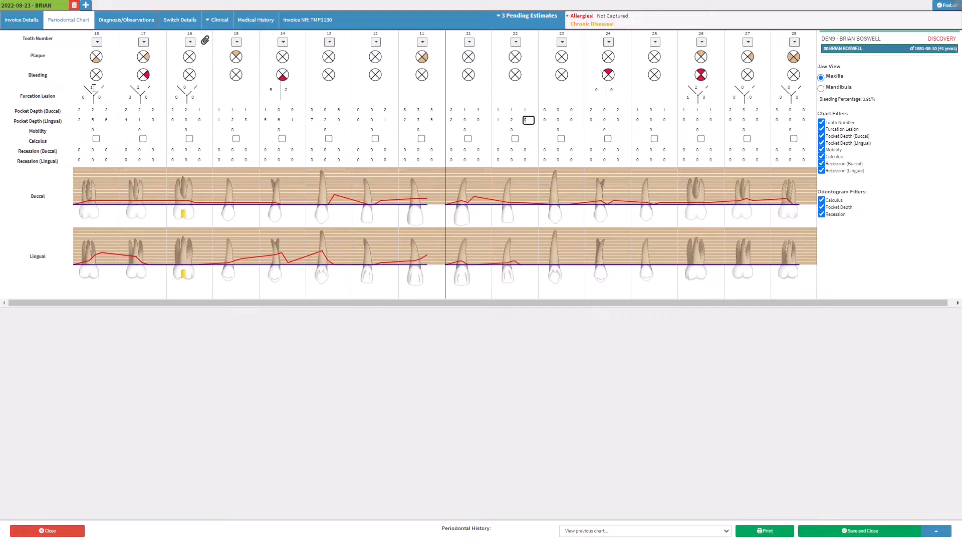
{"action": "type", "text": "000"}
{"action": "type", "text": "10"}
{"action": "type", "text": "1"}
{"action": "type", "text": "023"}
{"action": "type", "text": "01"}
{"action": "type", "text": "122"}
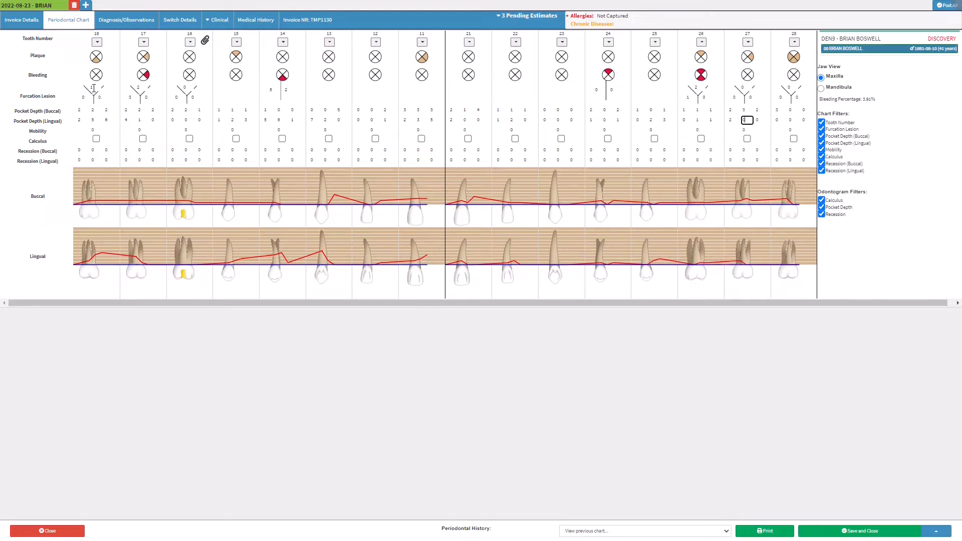
{"action": "type", "text": "22"}
{"action": "type", "text": "22"}
{"action": "type", "text": "1"}
{"action": "type", "text": "2"}
{"action": "type", "text": "00"}
{"action": "type", "text": "0"}
{"action": "type", "text": "0"}
{"action": "type", "text": "2"}
{"action": "type", "text": "0"}
{"action": "type", "text": "0"}
{"action": "type", "text": "1"}
{"action": "type", "text": "2"}
{"action": "type", "text": "0"}
{"action": "type", "text": "2"}
{"action": "type", "text": "3"}
{"action": "type", "text": "4"}
{"action": "type", "text": "5"}
Tick the Calculus boxes for teeth 17, 12, 23 and 28
{"action": "left_click", "coordinate": [143, 139]}
{"action": "left_click", "coordinate": [375, 139]}
{"action": "left_click", "coordinate": [561, 139]}
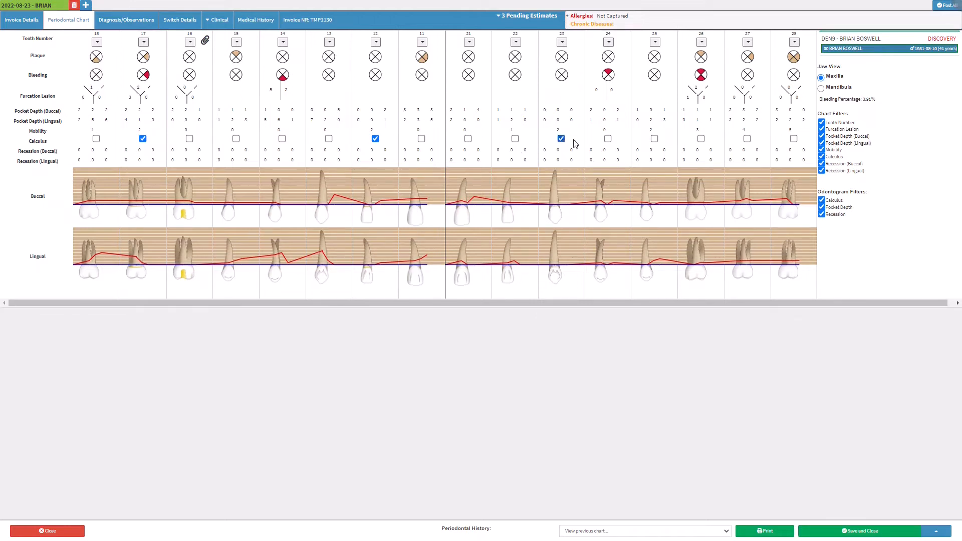
{"action": "left_click", "coordinate": [793, 139]}
{"action": "left_click", "coordinate": [85, 151]}
Enter buccal recession for teeth 18–11: 1-2-2, 3-3-3, 3-1-1, 2-2-2, 2-1-1, 1-1-5, 2-2-2, 2-3-3
{"action": "type", "text": "1"}
{"action": "key", "text": "Tab"}
{"action": "type", "text": "2"}
{"action": "key", "text": "Tab"}
{"action": "type", "text": "2"}
{"action": "key", "text": "Tab"}
{"action": "type", "text": "3"}
{"action": "key", "text": "Tab"}
{"action": "type", "text": "3"}
{"action": "key", "text": "Tab"}
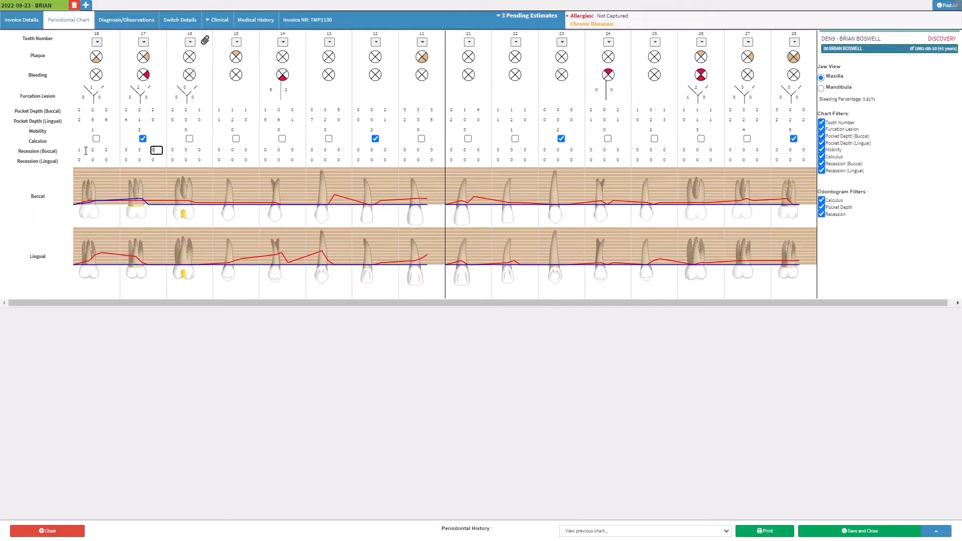
{"action": "type", "text": "3"}
{"action": "key", "text": "Tab"}
{"action": "type", "text": "3"}
{"action": "key", "text": "Tab"}
{"action": "type", "text": "1"}
{"action": "key", "text": "Tab"}
{"action": "type", "text": "1"}
{"action": "key", "text": "Tab"}
{"action": "type", "text": "2"}
{"action": "key", "text": "Tab"}
{"action": "type", "text": "2"}
{"action": "key", "text": "Tab"}
{"action": "type", "text": "2"}
{"action": "key", "text": "Tab"}
{"action": "type", "text": "2"}
{"action": "key", "text": "Tab"}
{"action": "type", "text": "1"}
{"action": "key", "text": "Tab"}
{"action": "type", "text": "1"}
{"action": "key", "text": "Tab"}
{"action": "type", "text": "1"}
{"action": "key", "text": "Tab"}
{"action": "type", "text": "1"}
{"action": "key", "text": "Tab"}
{"action": "type", "text": "5"}
{"action": "key", "text": "Tab"}
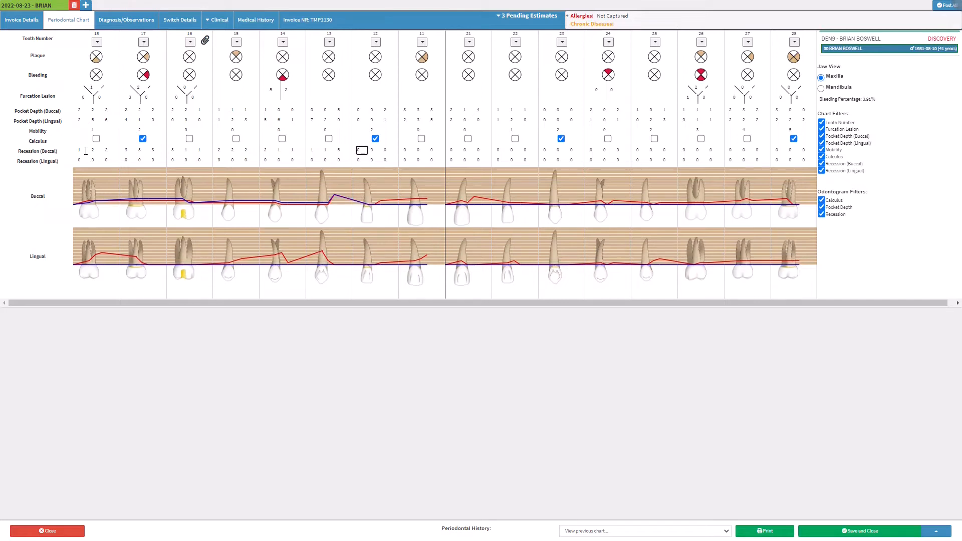
{"action": "type", "text": "2"}
{"action": "key", "text": "Tab"}
{"action": "type", "text": "2"}
{"action": "key", "text": "Tab"}
{"action": "type", "text": "2"}
{"action": "key", "text": "Tab"}
{"action": "type", "text": "2"}
{"action": "key", "text": "Tab"}
{"action": "type", "text": "3"}
{"action": "key", "text": "Tab"}
{"action": "type", "text": "3"}
{"action": "key", "text": "Tab"}
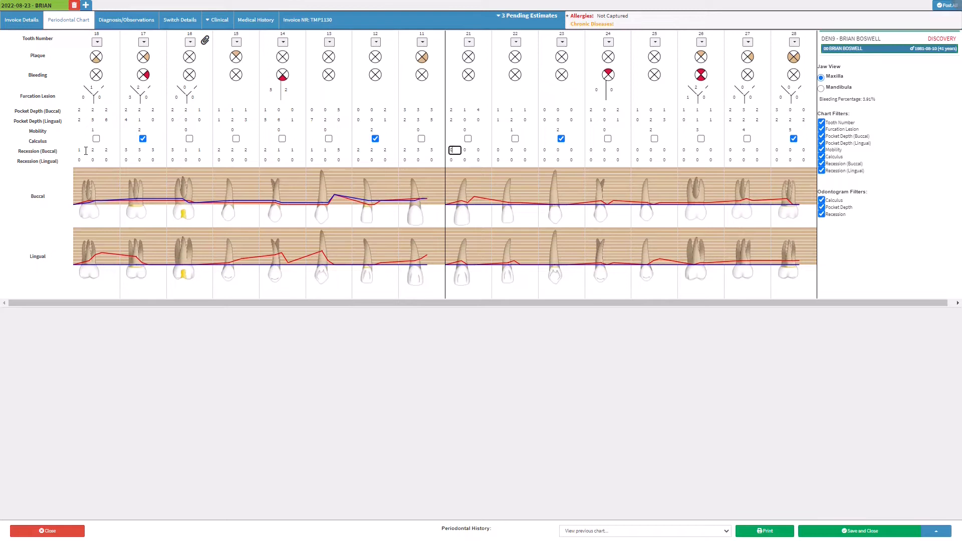
Enter buccal recession for teeth 21–28: 1-2-2, 2-2-2, 2-2-2, 2-3-3, 3-3-3, 1-1-1, 1-1-1, then 28
{"action": "type", "text": "1"}
{"action": "key", "text": "Tab"}
{"action": "type", "text": "2"}
{"action": "key", "text": "Tab"}
{"action": "type", "text": "2"}
{"action": "key", "text": "Tab"}
{"action": "type", "text": "2"}
{"action": "key", "text": "Tab"}
{"action": "type", "text": "2"}
{"action": "key", "text": "Tab"}
{"action": "type", "text": "2"}
{"action": "key", "text": "Tab"}
{"action": "type", "text": "2"}
{"action": "key", "text": "Tab"}
{"action": "type", "text": "2"}
{"action": "key", "text": "Tab"}
{"action": "type", "text": "2"}
{"action": "key", "text": "Tab"}
{"action": "type", "text": "2"}
{"action": "key", "text": "Tab"}
{"action": "type", "text": "2"}
{"action": "key", "text": "Tab"}
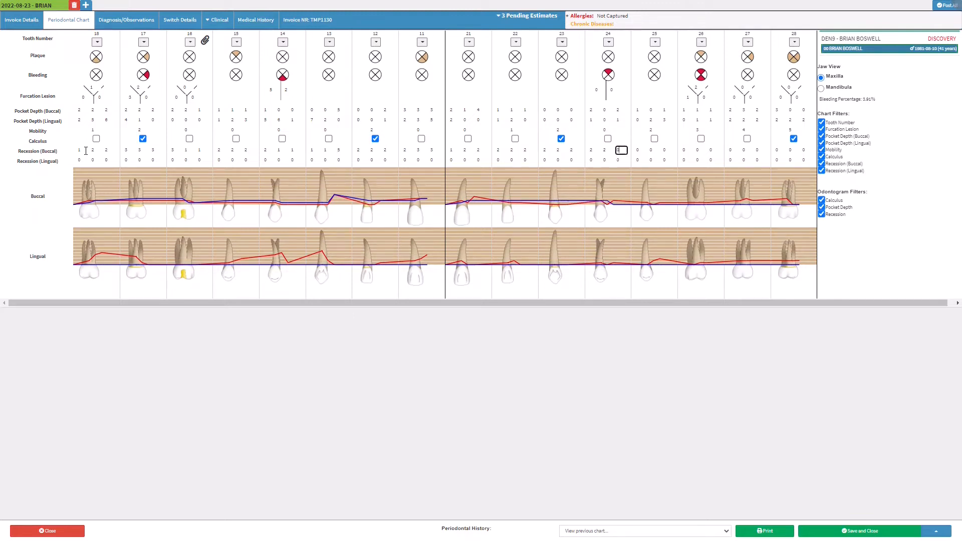
{"action": "type", "text": "3"}
{"action": "key", "text": "Tab"}
{"action": "type", "text": "3"}
{"action": "key", "text": "Tab"}
{"action": "type", "text": "3"}
{"action": "key", "text": "Tab"}
{"action": "type", "text": "3"}
{"action": "key", "text": "Tab"}
{"action": "type", "text": "3"}
{"action": "key", "text": "Tab"}
{"action": "type", "text": "3"}
{"action": "key", "text": "Tab"}
{"action": "type", "text": "1"}
{"action": "key", "text": "Tab"}
{"action": "type", "text": "1"}
{"action": "key", "text": "Tab"}
{"action": "type", "text": "1"}
{"action": "key", "text": "Tab"}
{"action": "type", "text": "1"}
{"action": "key", "text": "Tab"}
{"action": "type", "text": "1"}
{"action": "key", "text": "Tab"}
{"action": "type", "text": "1"}
{"action": "key", "text": "Tab"}
{"action": "type", "text": "1"}
{"action": "key", "text": "Tab"}
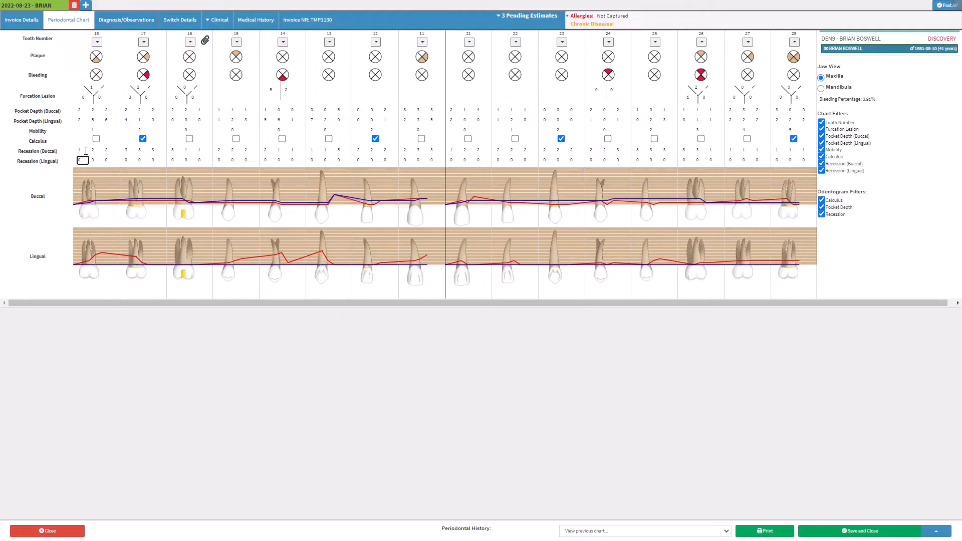
Enter the three lingual recession values for each upper right tooth, 18 through 11
{"action": "type", "text": "1"}
{"action": "key", "text": "Tab"}
{"action": "type", "text": "2"}
{"action": "key", "text": "Tab"}
{"action": "type", "text": "3"}
{"action": "key", "text": "Tab"}
{"action": "type", "text": "1"}
{"action": "key", "text": "Tab"}
{"action": "type", "text": "2"}
{"action": "key", "text": "Tab"}
{"action": "type", "text": "5"}
{"action": "key", "text": "Tab"}
{"action": "type", "text": "2"}
{"action": "key", "text": "Tab"}
{"action": "type", "text": "2"}
{"action": "key", "text": "Tab"}
{"action": "type", "text": "2"}
{"action": "key", "text": "Tab"}
{"action": "type", "text": "2"}
{"action": "key", "text": "Tab"}
{"action": "type", "text": "2"}
{"action": "key", "text": "Tab"}
{"action": "type", "text": "2"}
{"action": "key", "text": "Tab"}
{"action": "type", "text": "1"}
{"action": "key", "text": "Tab"}
{"action": "type", "text": "1"}
{"action": "key", "text": "Tab"}
{"action": "type", "text": "1"}
{"action": "key", "text": "Tab"}
{"action": "type", "text": "1"}
{"action": "key", "text": "Tab"}
{"action": "key", "text": "Tab"}
{"action": "key", "text": "Tab"}
{"action": "key", "text": "Tab"}
{"action": "key", "text": "Tab"}
{"action": "type", "text": "2"}
{"action": "key", "text": "Tab"}
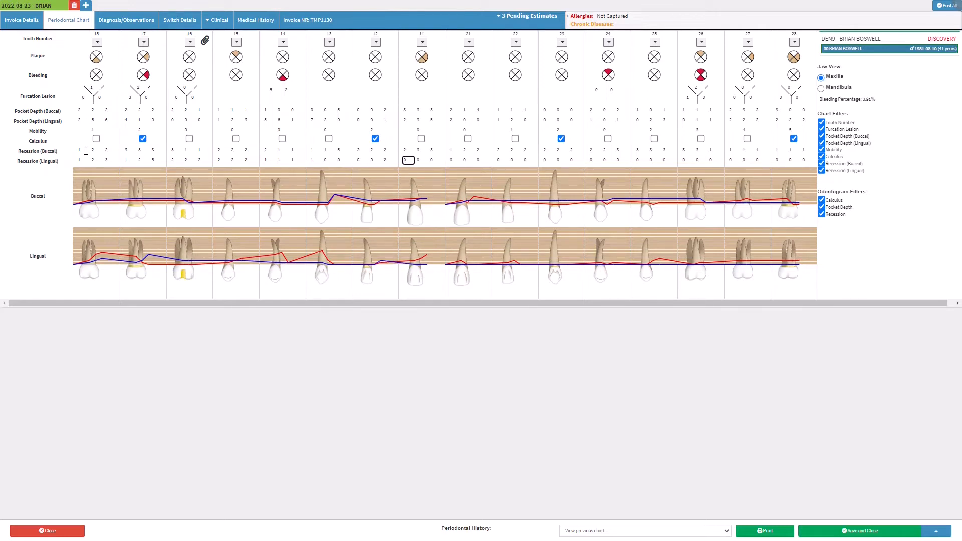
{"action": "type", "text": "3"}
{"action": "key", "text": "Tab"}
{"action": "type", "text": "4"}
{"action": "key", "text": "Tab"}
{"action": "key", "text": "Tab"}
{"action": "type", "text": "6"}
Enter the lingual recession values for each upper left tooth, 21 through 27
{"action": "key", "text": "Tab"}
{"action": "key", "text": "Tab"}
{"action": "type", "text": "1"}
{"action": "key", "text": "Tab"}
{"action": "type", "text": "1"}
{"action": "key", "text": "Tab"}
{"action": "type", "text": "1"}
{"action": "key", "text": "Tab"}
{"action": "type", "text": "1"}
{"action": "key", "text": "Tab"}
{"action": "type", "text": "2"}
{"action": "key", "text": "Tab"}
{"action": "type", "text": "2"}
{"action": "key", "text": "Tab"}
{"action": "type", "text": "2"}
{"action": "key", "text": "Tab"}
{"action": "type", "text": "2"}
{"action": "key", "text": "Tab"}
{"action": "type", "text": "2"}
{"action": "key", "text": "Tab"}
{"action": "type", "text": "3"}
{"action": "key", "text": "Tab"}
{"action": "type", "text": "4"}
{"action": "key", "text": "Tab"}
{"action": "type", "text": "5"}
{"action": "key", "text": "Tab"}
{"action": "key", "text": "Tab"}
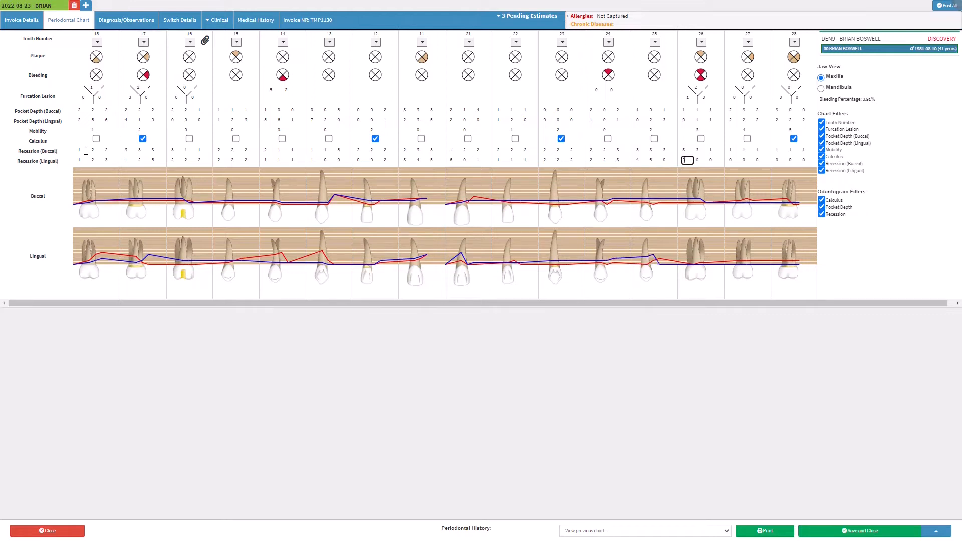
{"action": "type", "text": "1"}
{"action": "key", "text": "Tab"}
{"action": "type", "text": "1"}
{"action": "key", "text": "Tab"}
{"action": "type", "text": "1"}
{"action": "key", "text": "Tab"}
{"action": "type", "text": "1"}
{"action": "key", "text": "Tab"}
{"action": "type", "text": "1"}
{"action": "key", "text": "Tab"}
{"action": "type", "text": "2"}
{"action": "key", "text": "Tab"}
{"action": "type", "text": "2"}
{"action": "key", "text": "Tab"}
{"action": "type", "text": "1"}
{"action": "key", "text": "Tab"}
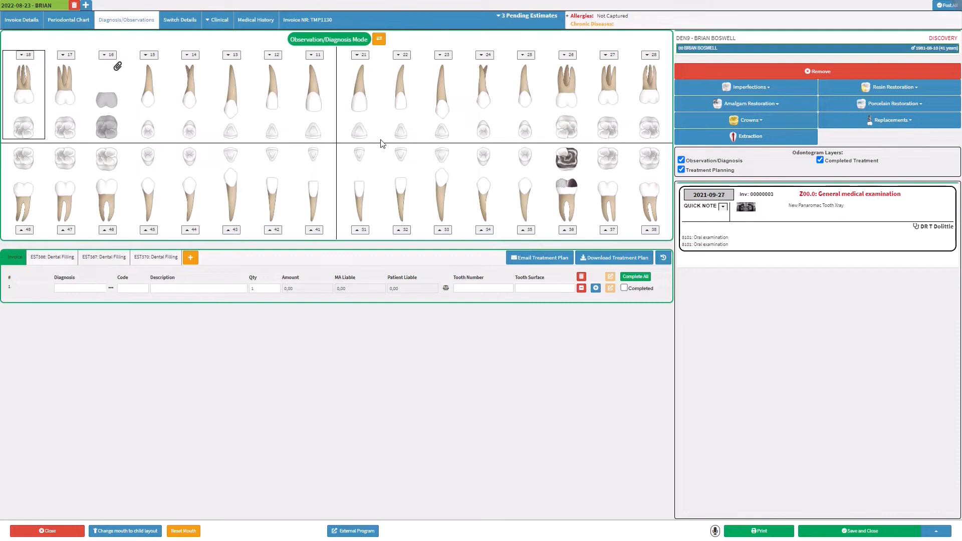
Give teeth 18 and 26 gold crowns on the diagnosis odontogram
{"action": "key", "text": "ctrl"}
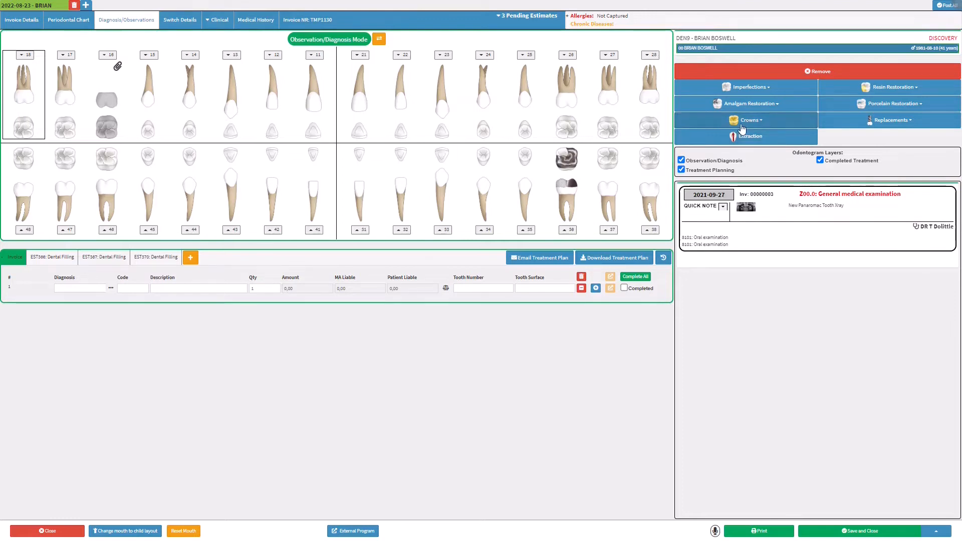
{"action": "left_click", "coordinate": [758, 121]}
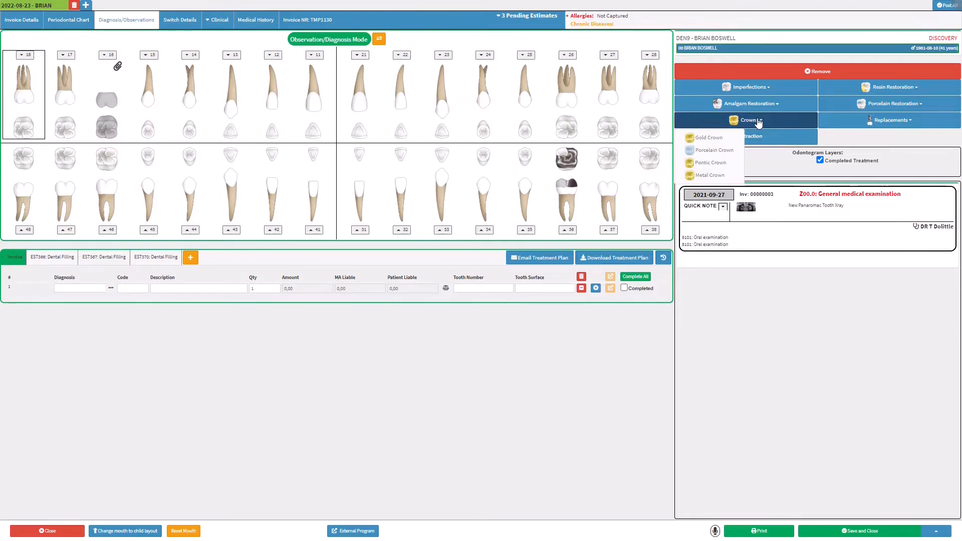
{"action": "left_click", "coordinate": [719, 141]}
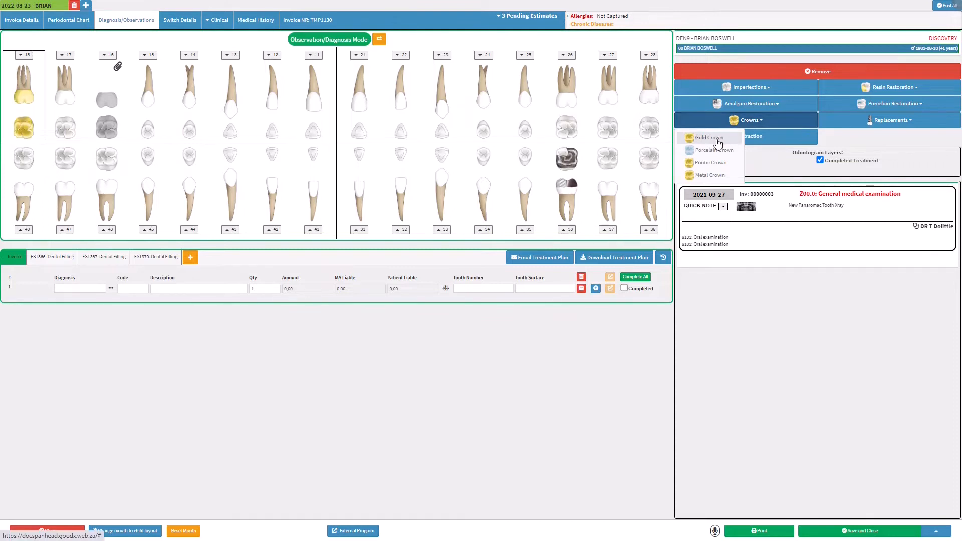
{"action": "left_click", "coordinate": [560, 102]}
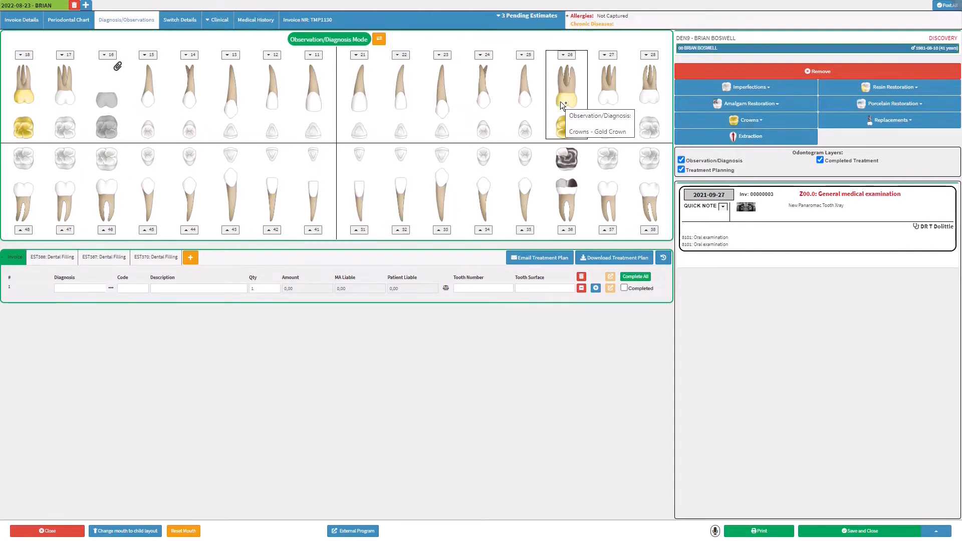
Remove tooth 26's gold crown and bring up its list of imperfections
{"action": "left_click", "coordinate": [562, 55]}
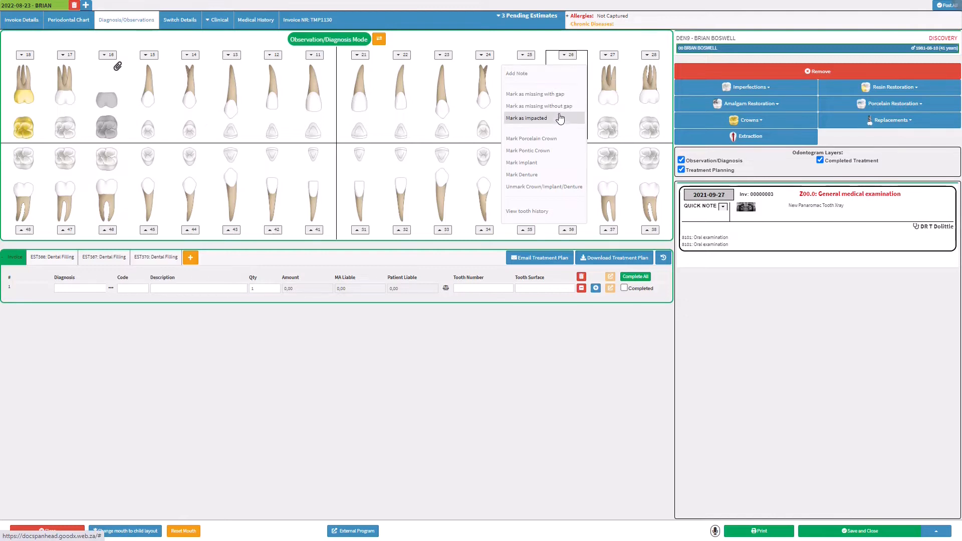
{"action": "left_click", "coordinate": [551, 187]}
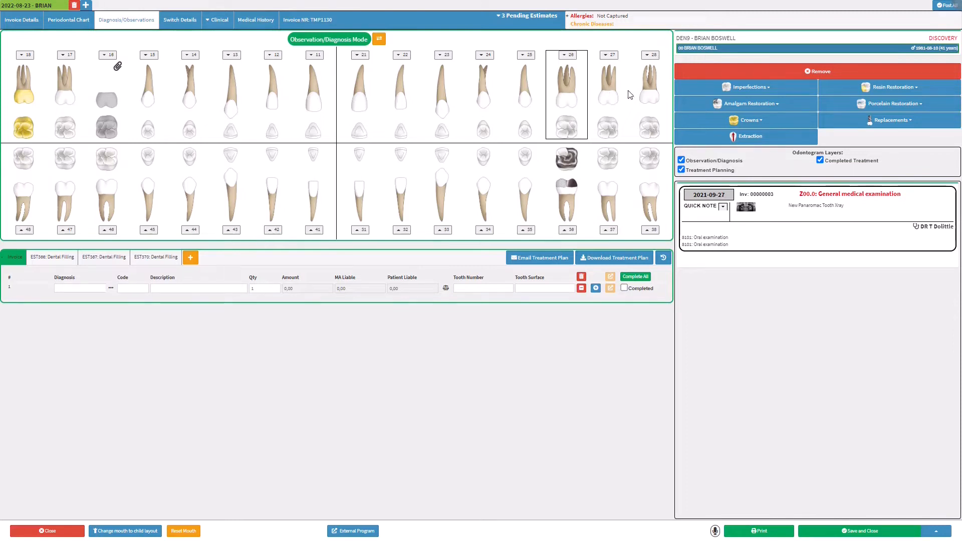
{"action": "left_click", "coordinate": [765, 88]}
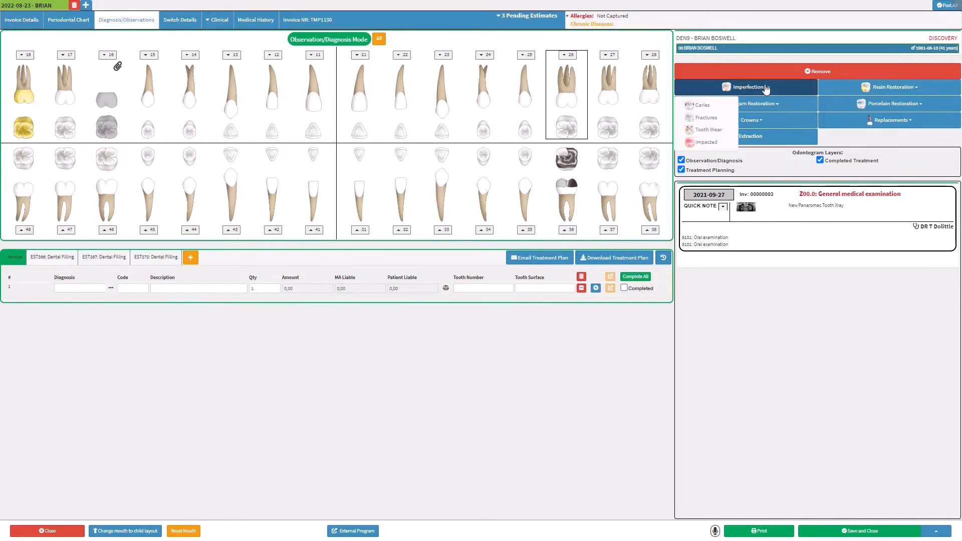
Record caries on the distal surface of tooth 26
{"action": "left_click", "coordinate": [725, 109]}
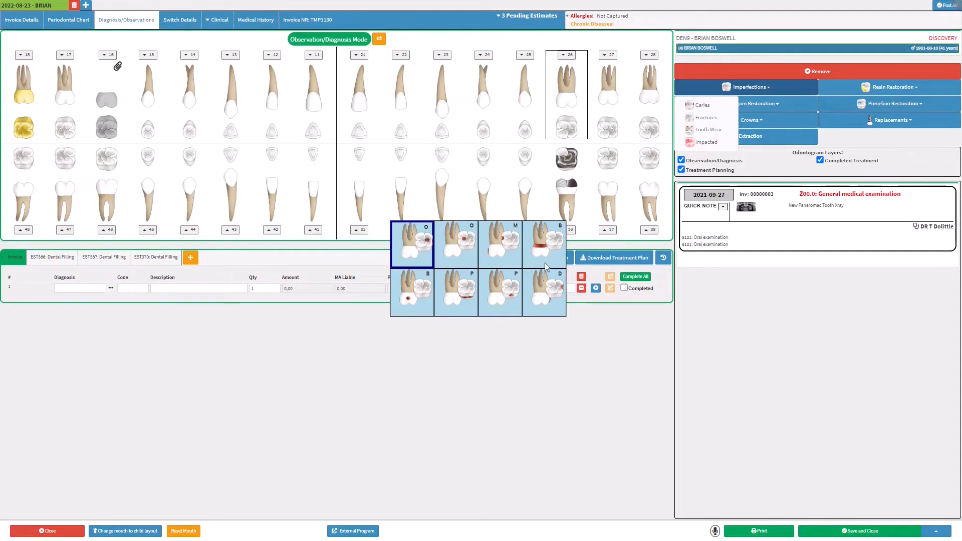
{"action": "left_click", "coordinate": [546, 283]}
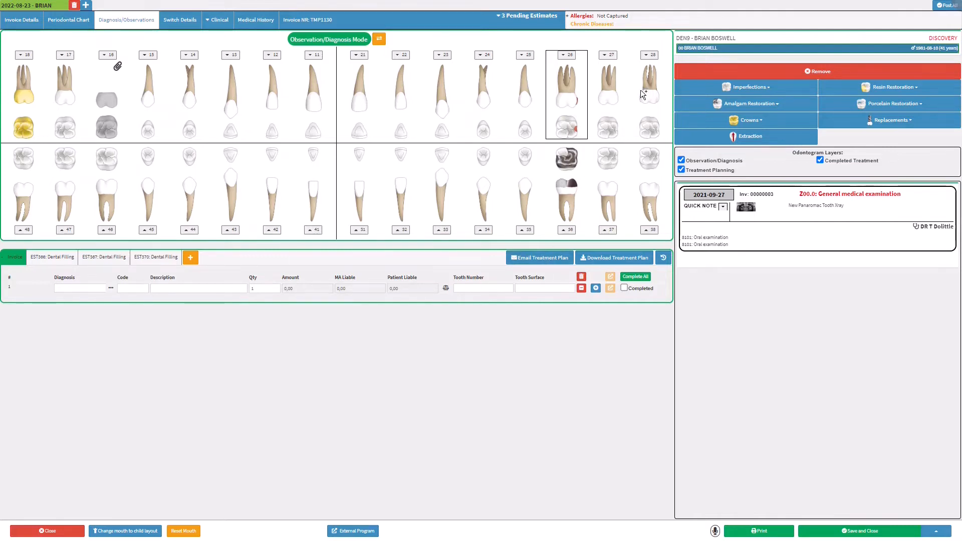
{"action": "left_click", "coordinate": [749, 105]}
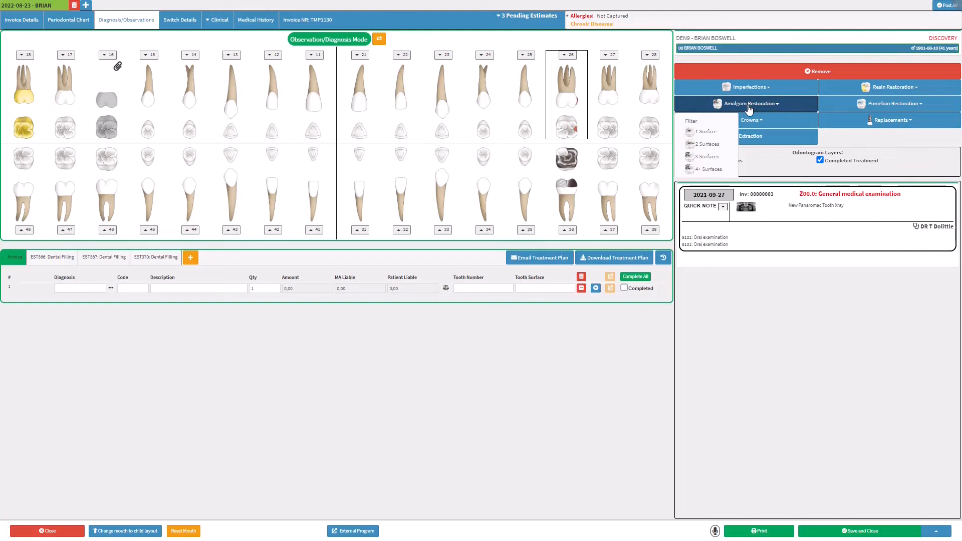
Give tooth 26 a 4+ surface amalgam restoration
{"action": "left_click", "coordinate": [713, 145]}
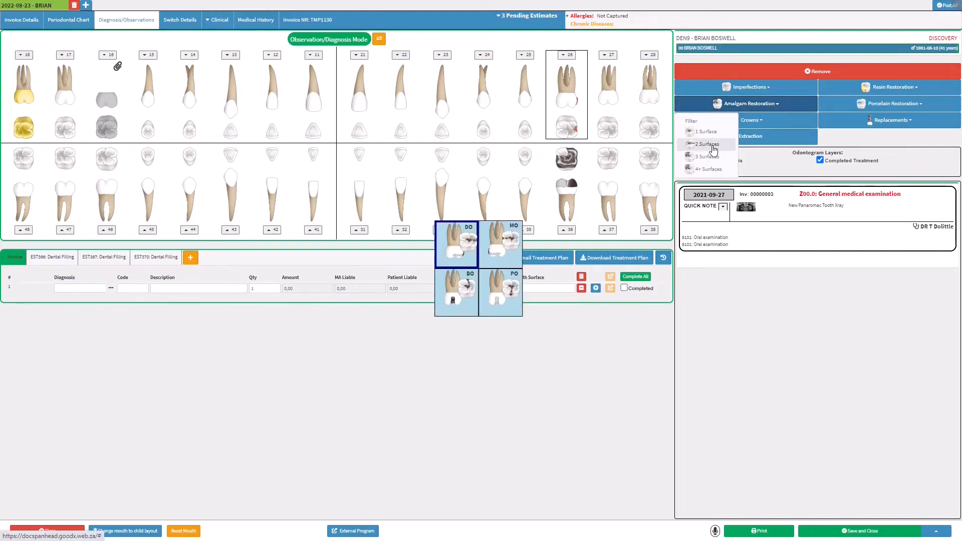
{"action": "left_click", "coordinate": [527, 272]}
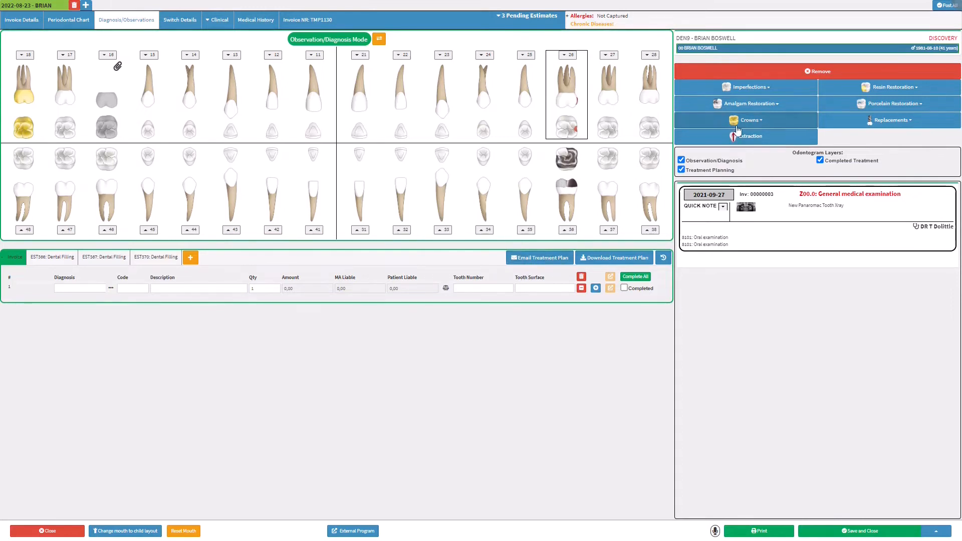
{"action": "left_click", "coordinate": [751, 106]}
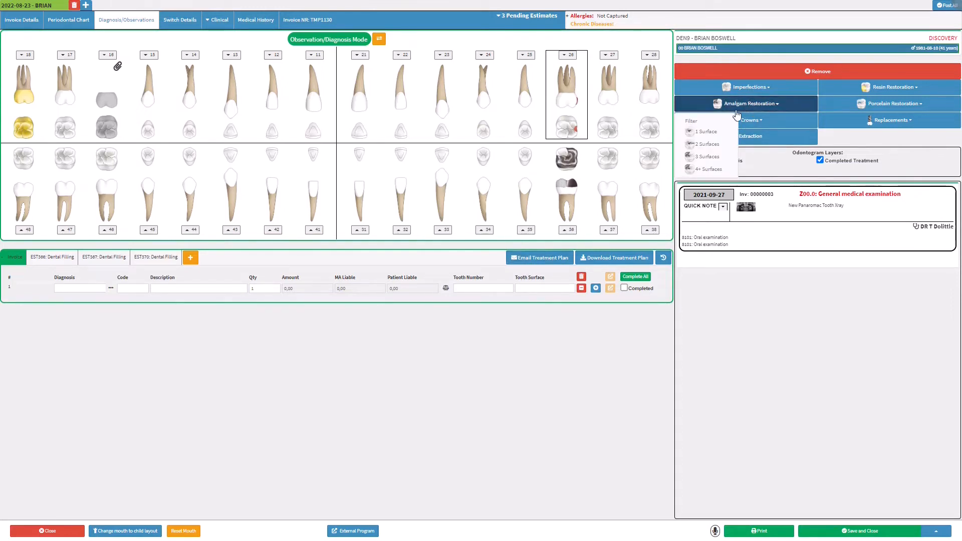
{"action": "left_click", "coordinate": [704, 169]}
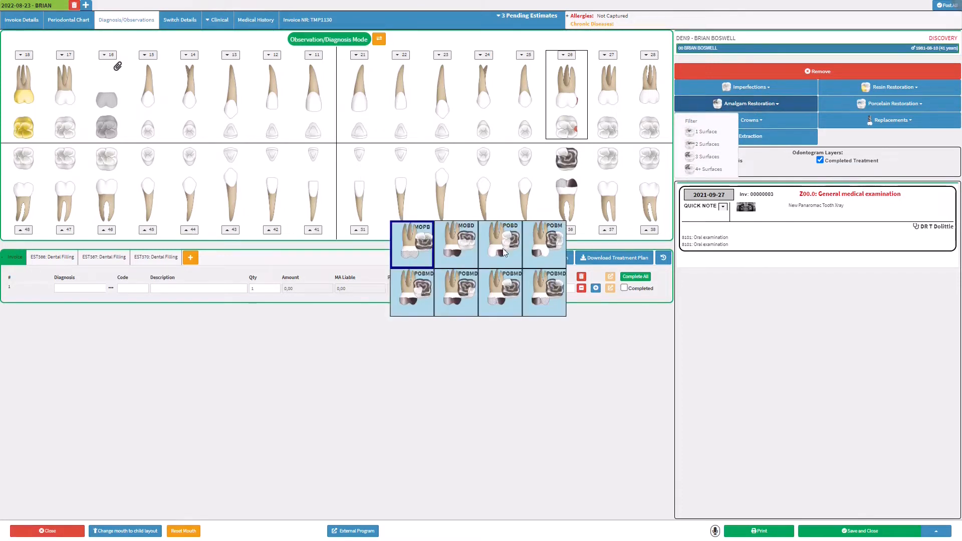
{"action": "left_click", "coordinate": [473, 288]}
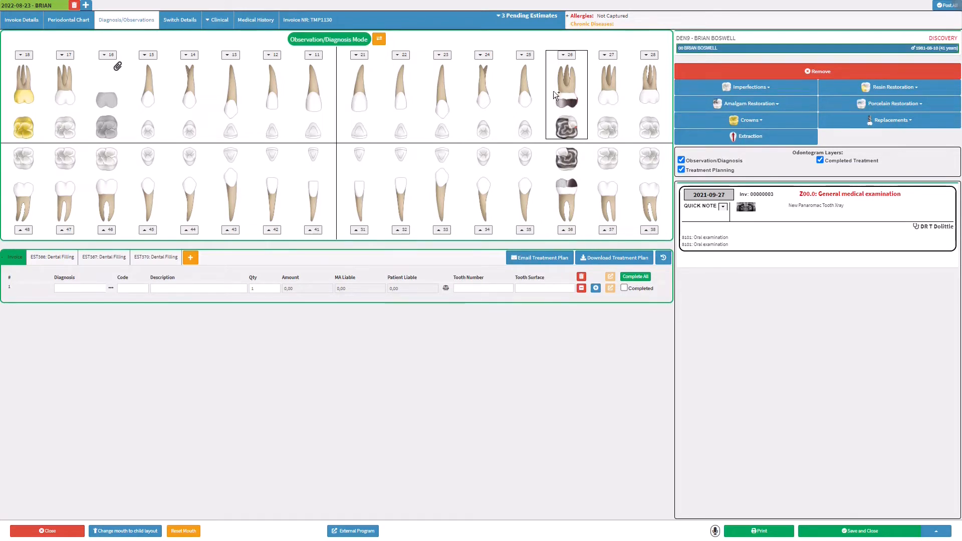
{"action": "left_click", "coordinate": [564, 59]}
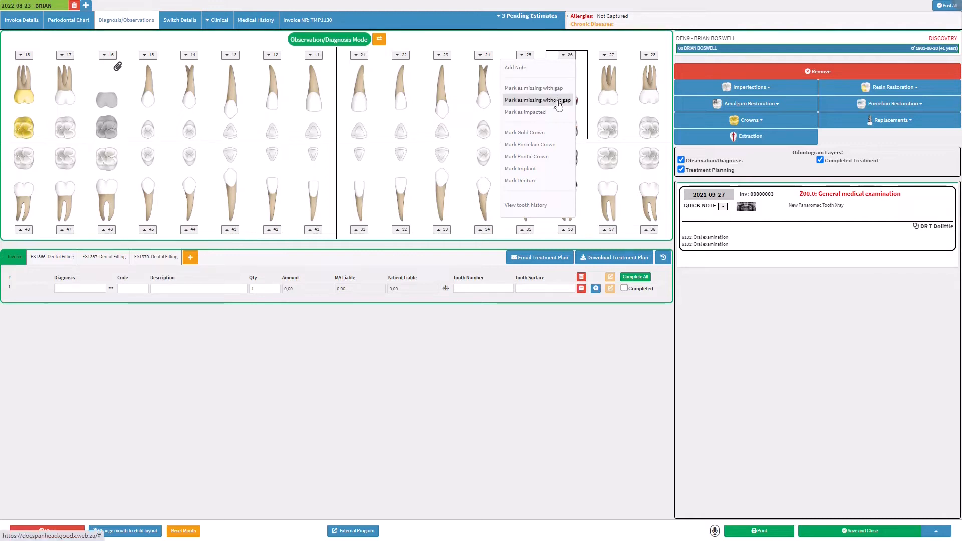
{"action": "left_click", "coordinate": [543, 201]}
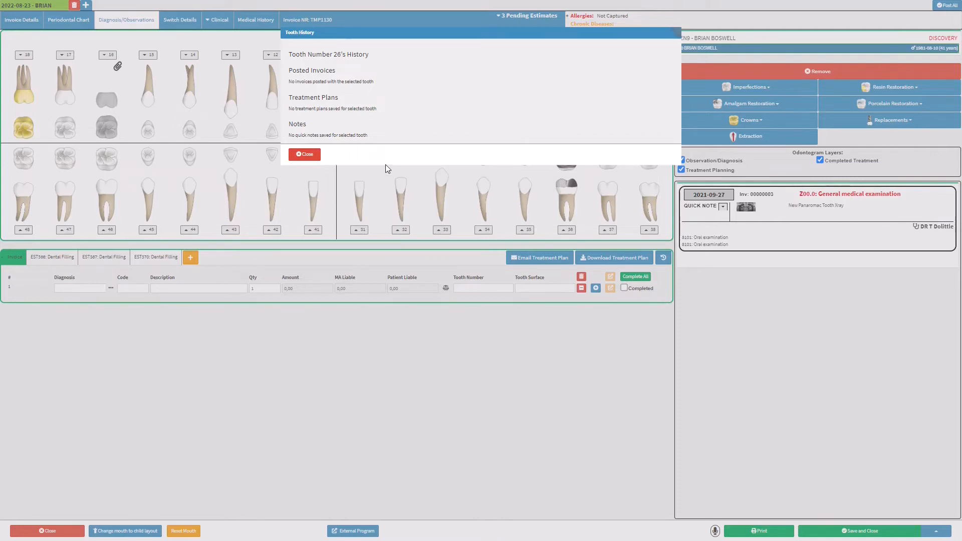
{"action": "left_click", "coordinate": [311, 157]}
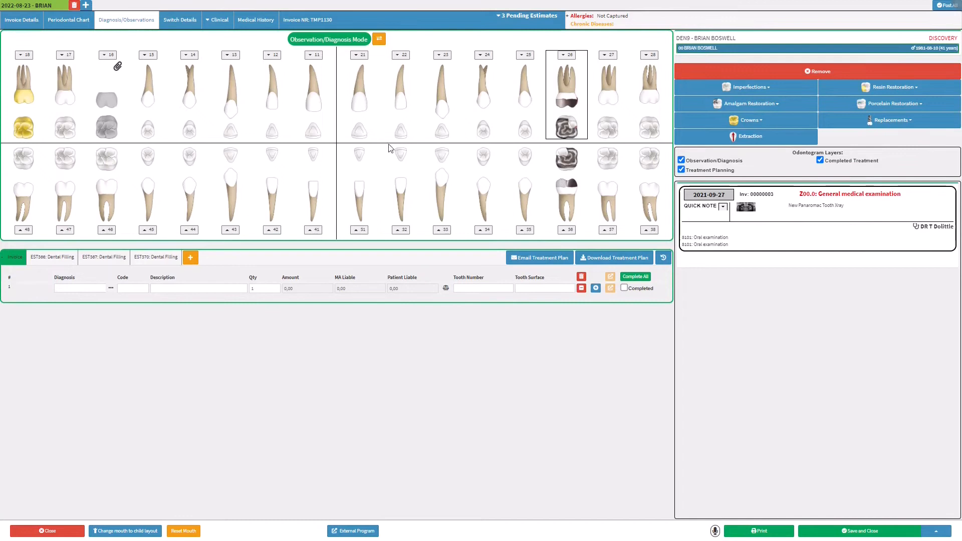
Mark tooth 22 as a pontic crown
{"action": "left_click", "coordinate": [400, 56]}
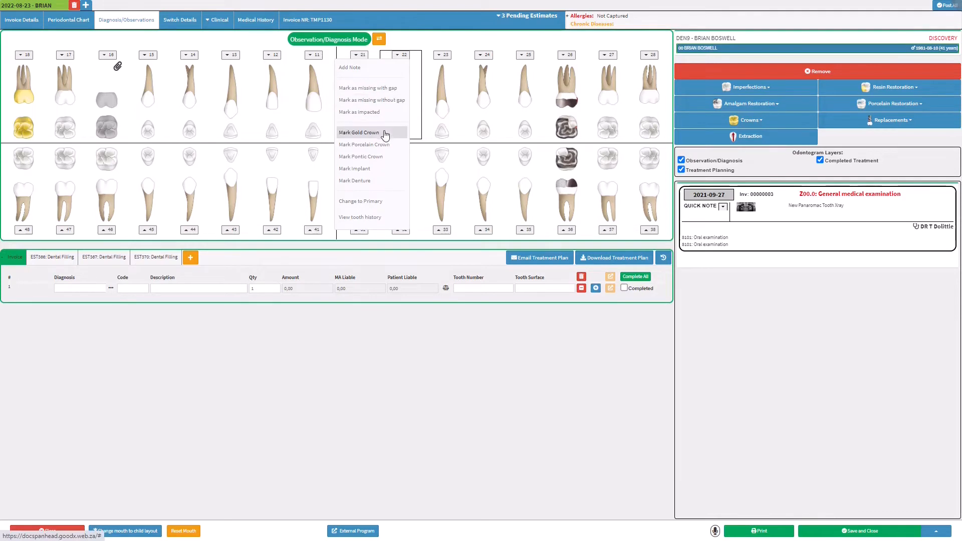
{"action": "left_click", "coordinate": [381, 157]}
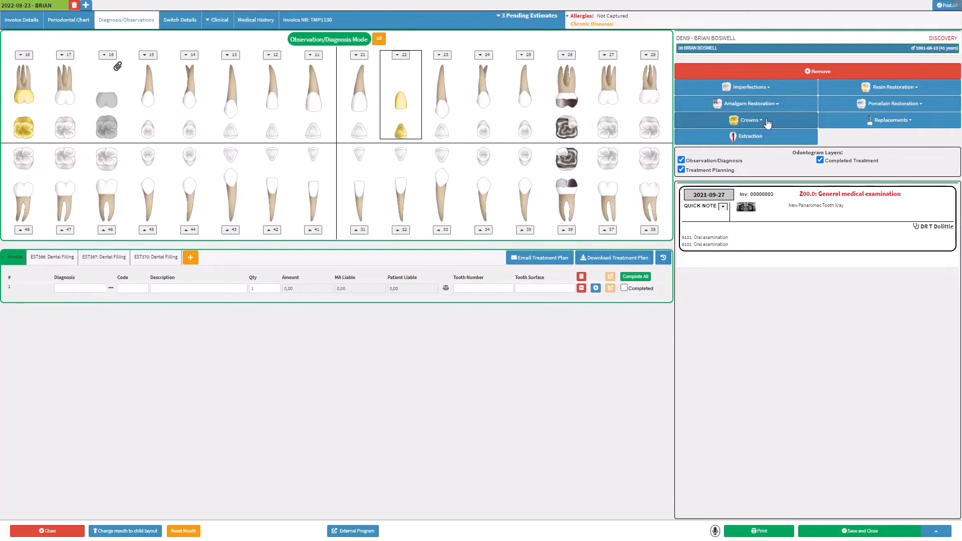
{"action": "left_click", "coordinate": [776, 104]}
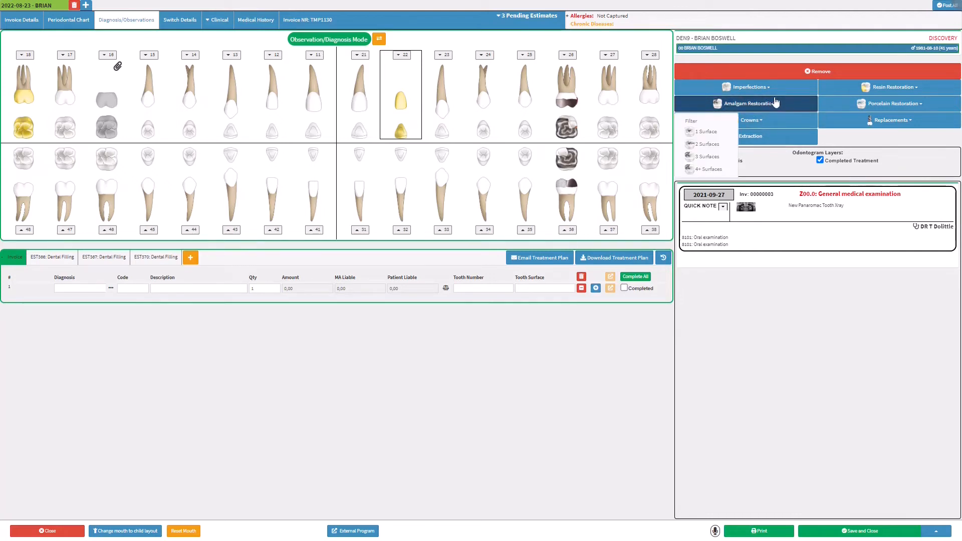
Record tooth wear on the occlusal surface
{"action": "left_click", "coordinate": [770, 88]}
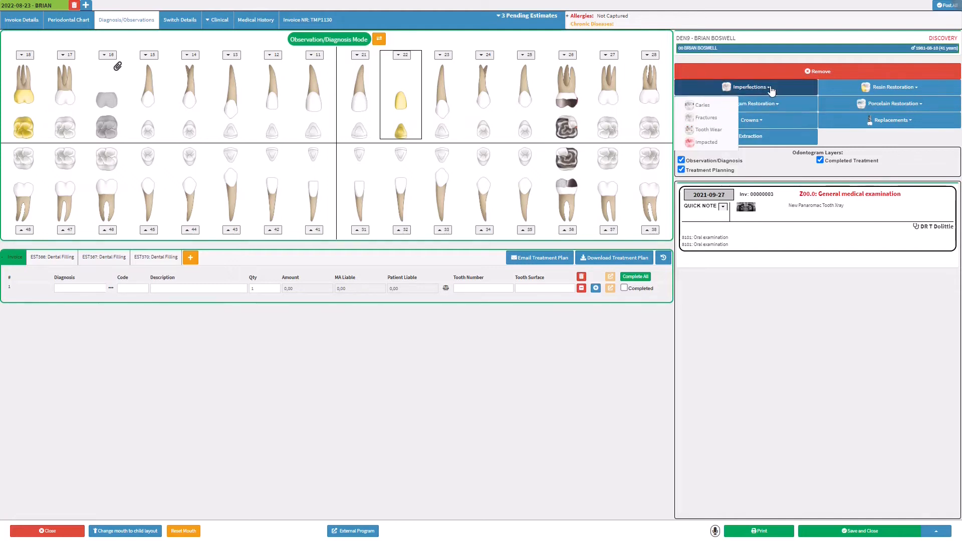
{"action": "left_click", "coordinate": [717, 131]}
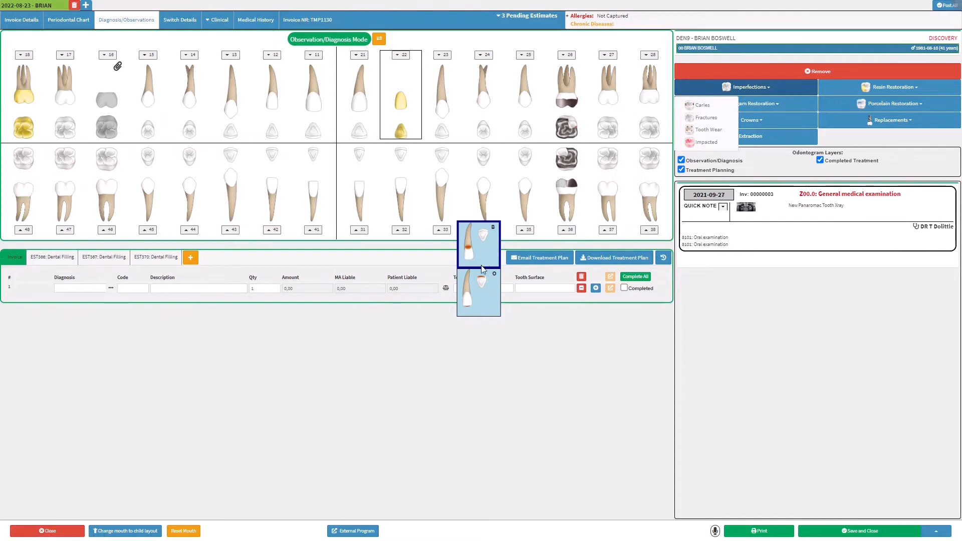
{"action": "left_click", "coordinate": [477, 281]}
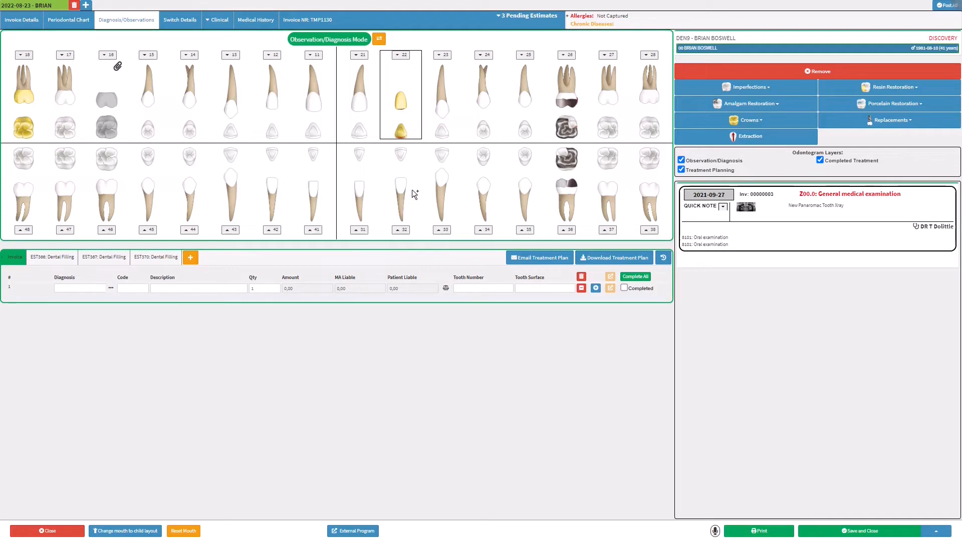
Mark tooth 32 as a denture and add an anterior two-surface IB resin restoration
{"action": "left_click", "coordinate": [398, 229]}
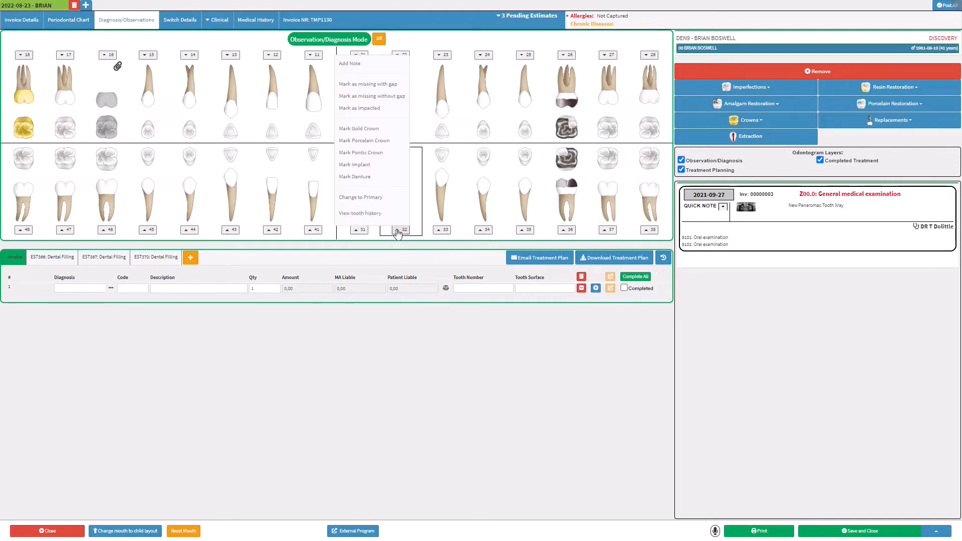
{"action": "left_click", "coordinate": [370, 176]}
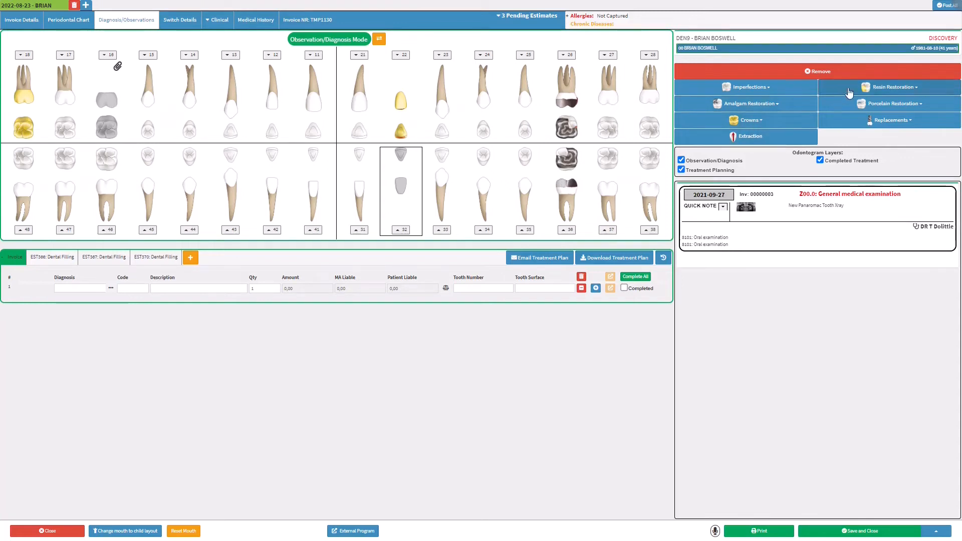
{"action": "left_click", "coordinate": [895, 86]}
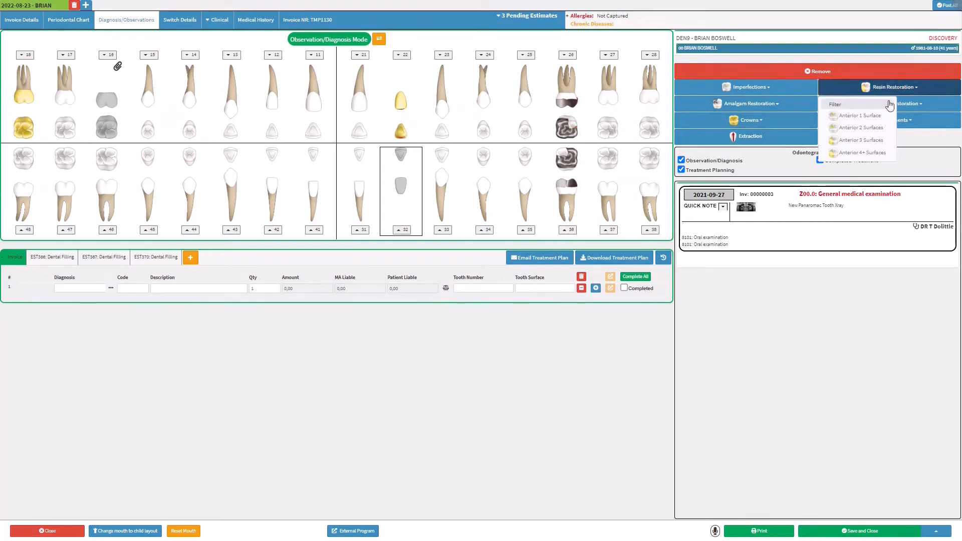
{"action": "left_click", "coordinate": [879, 129]}
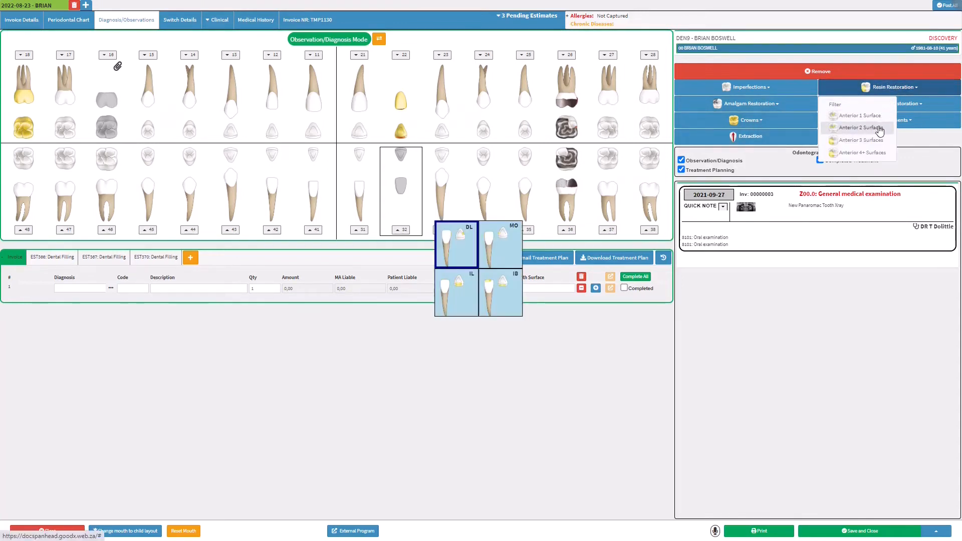
{"action": "left_click", "coordinate": [500, 290]}
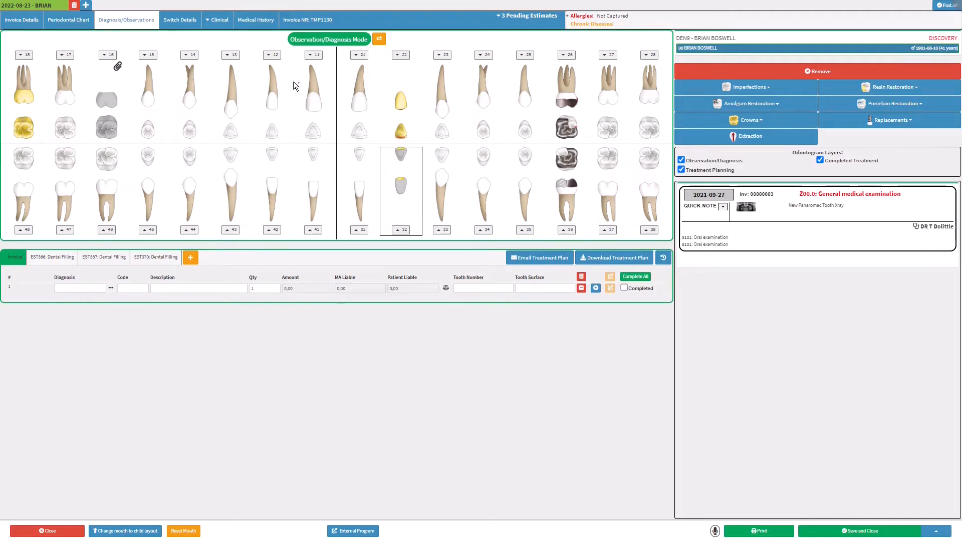
{"action": "left_click", "coordinate": [269, 59]}
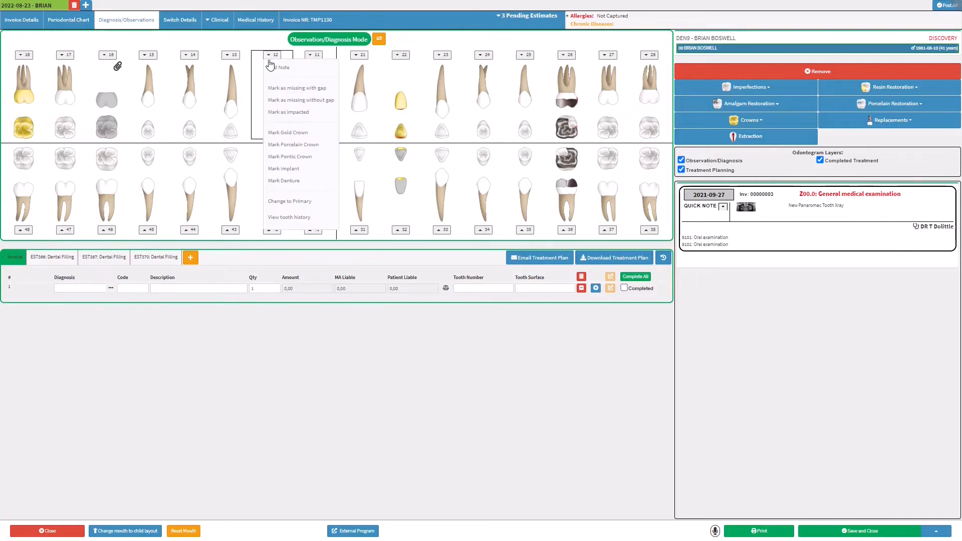
Mark tooth 12 as missing with the gap closed and tooth 11 as an implant
{"action": "left_click", "coordinate": [274, 100]}
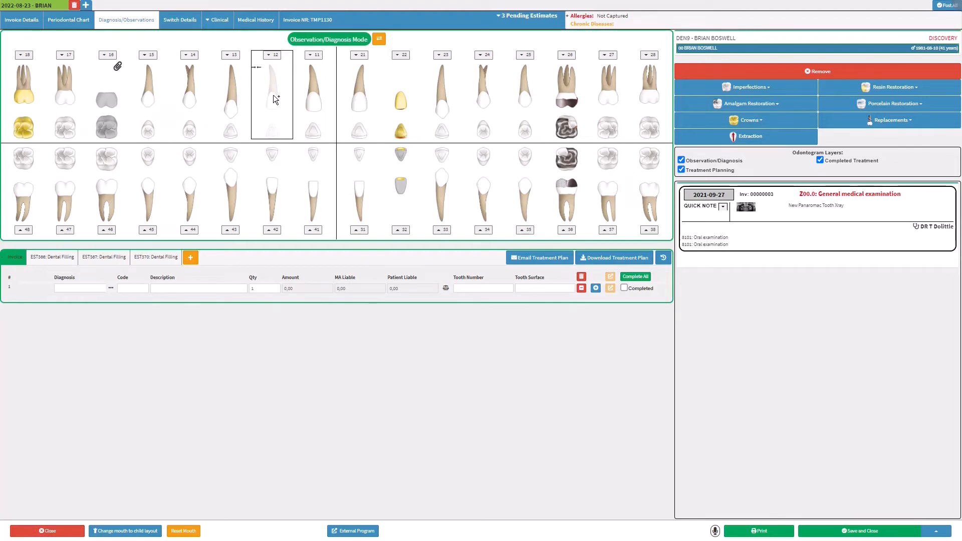
{"action": "left_click", "coordinate": [309, 55]}
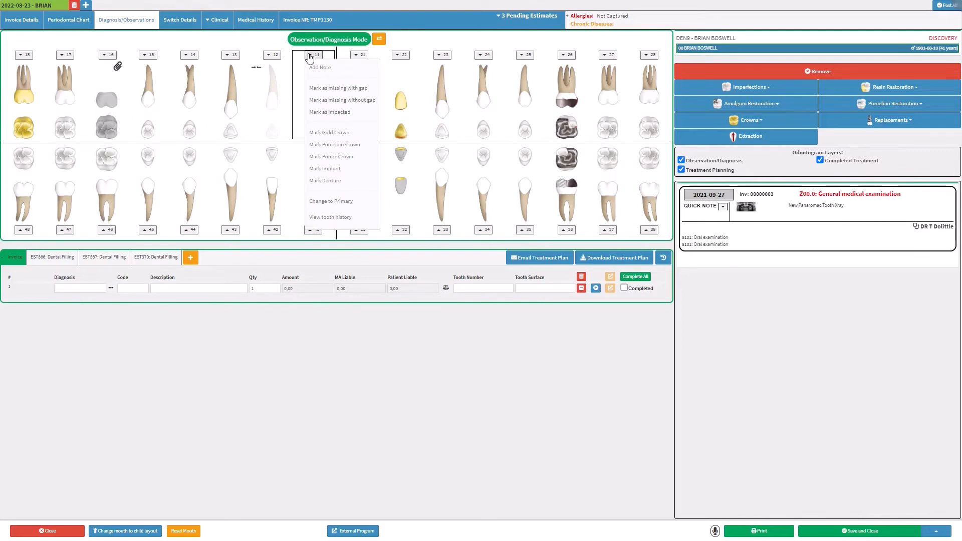
{"action": "left_click", "coordinate": [325, 169]}
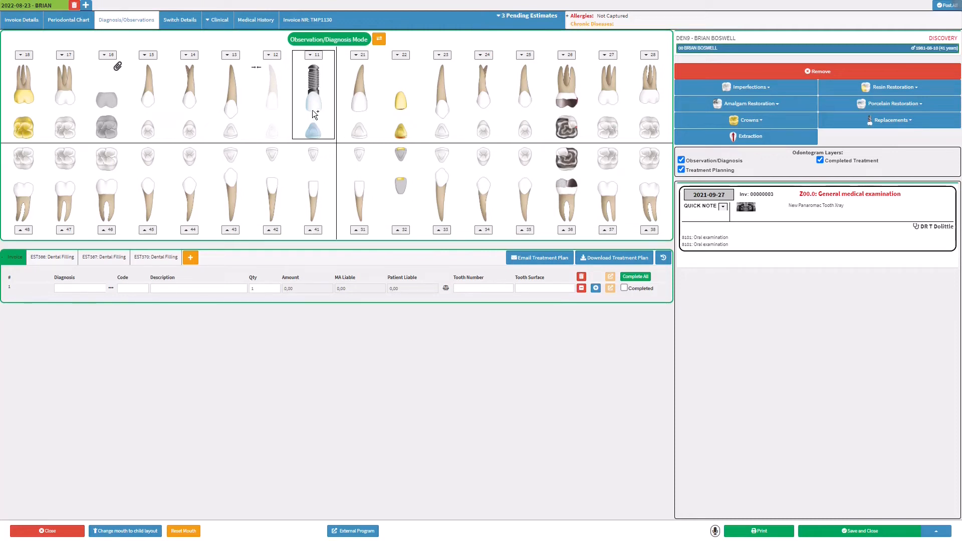
Select tooth 16 on the odontogram
{"action": "mouse_move", "coordinate": [313, 107]}
{"action": "mouse_move", "coordinate": [122, 70]}
{"action": "left_click", "coordinate": [119, 67]}
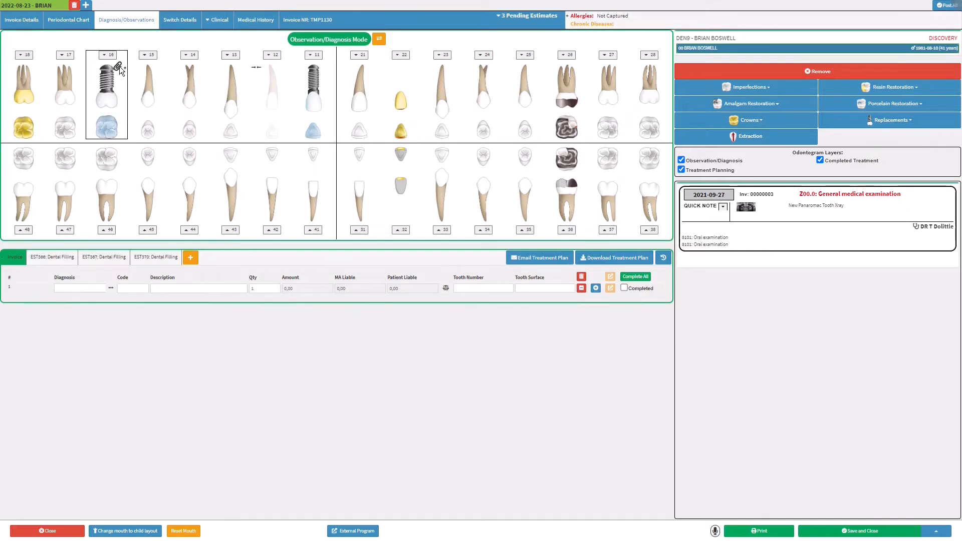
Unmark tooth 16's implant and view its quick note with the panoramic X-ray
{"action": "left_click", "coordinate": [108, 55]}
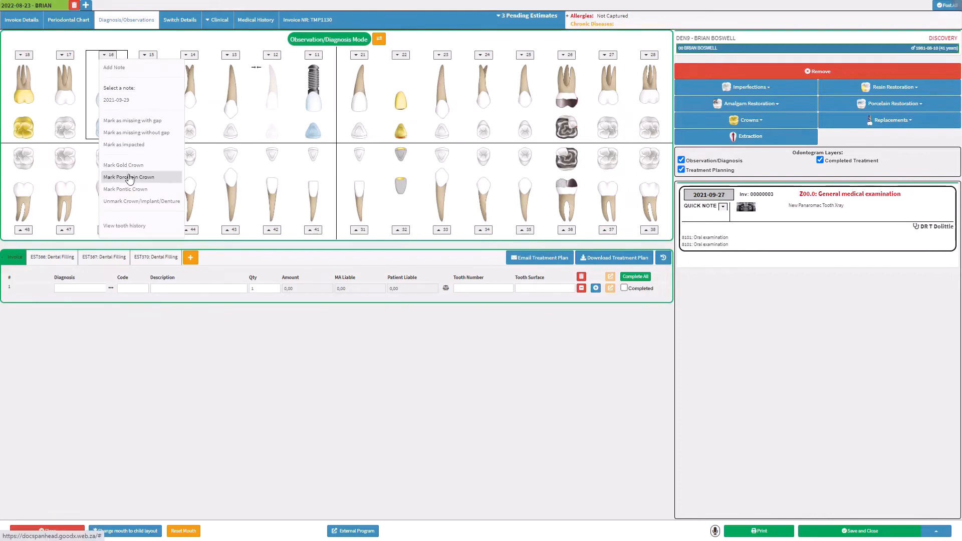
{"action": "left_click", "coordinate": [131, 201]}
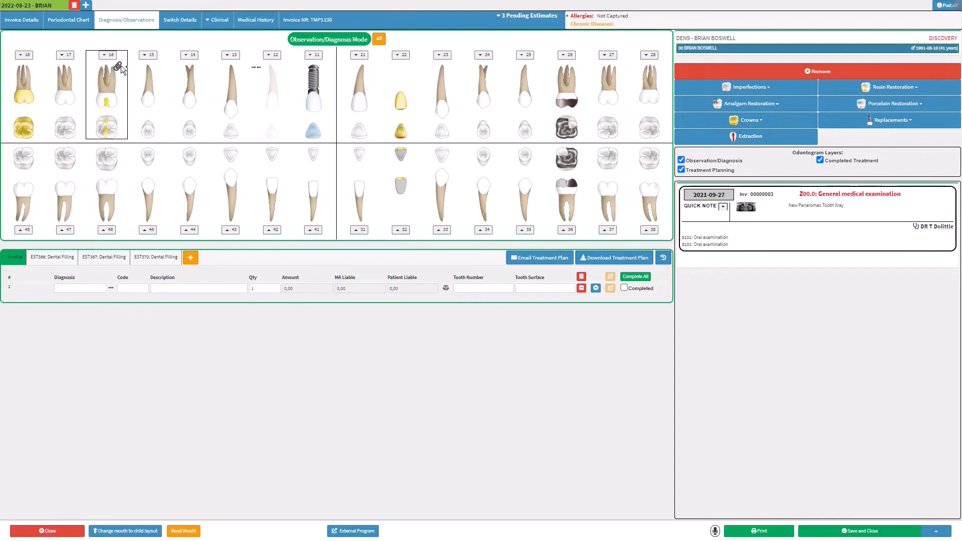
{"action": "left_click", "coordinate": [103, 56]}
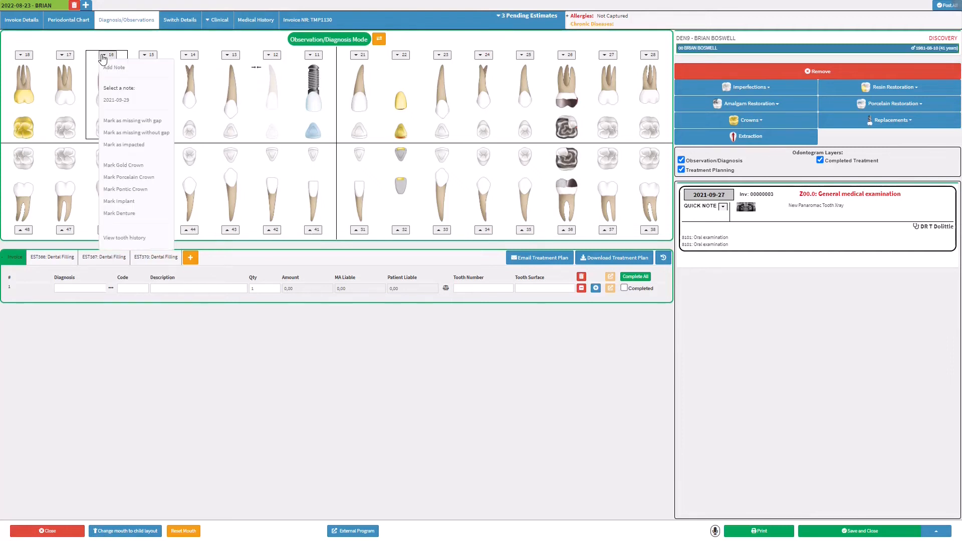
{"action": "left_click", "coordinate": [112, 100]}
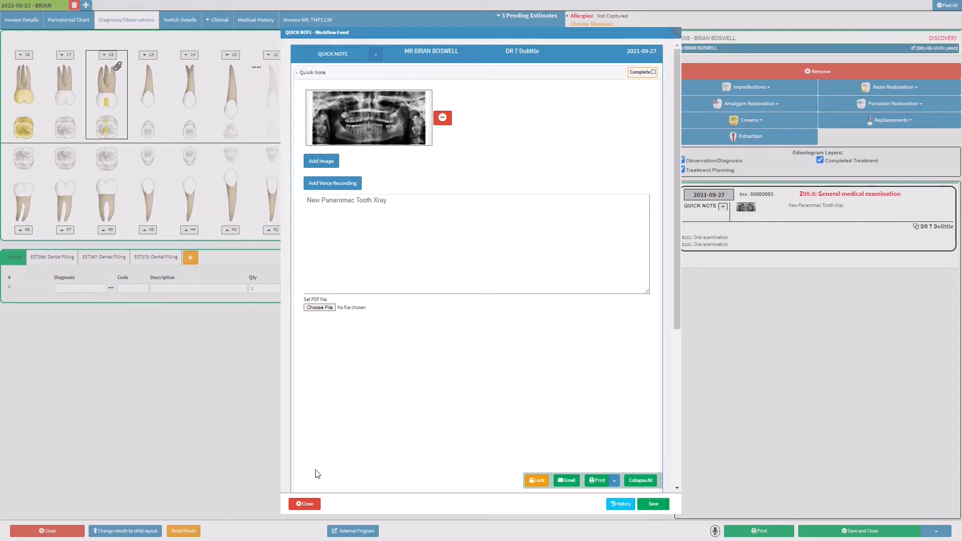
{"action": "left_click", "coordinate": [304, 504]}
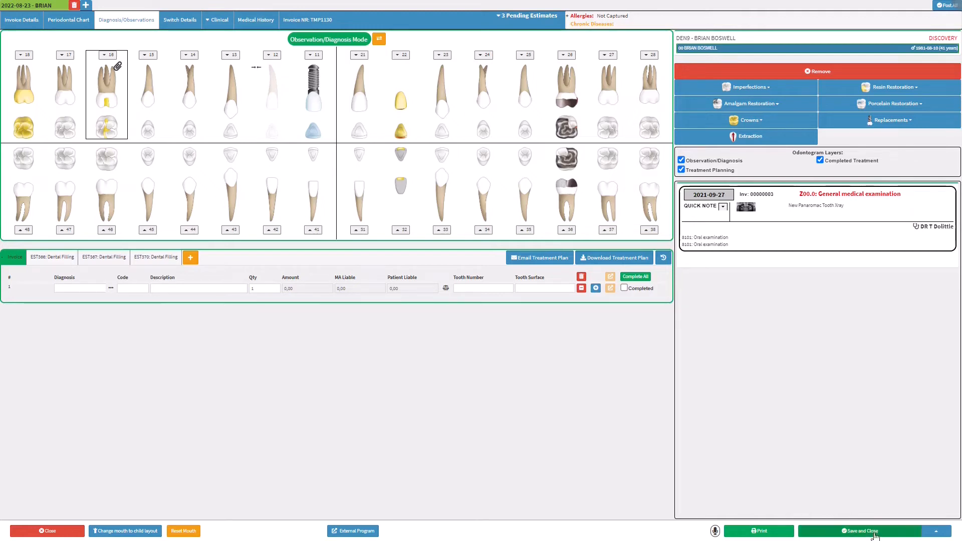
Save and close the chart, leaving the single pending Dental Filling estimate
{"action": "left_click", "coordinate": [929, 530]}
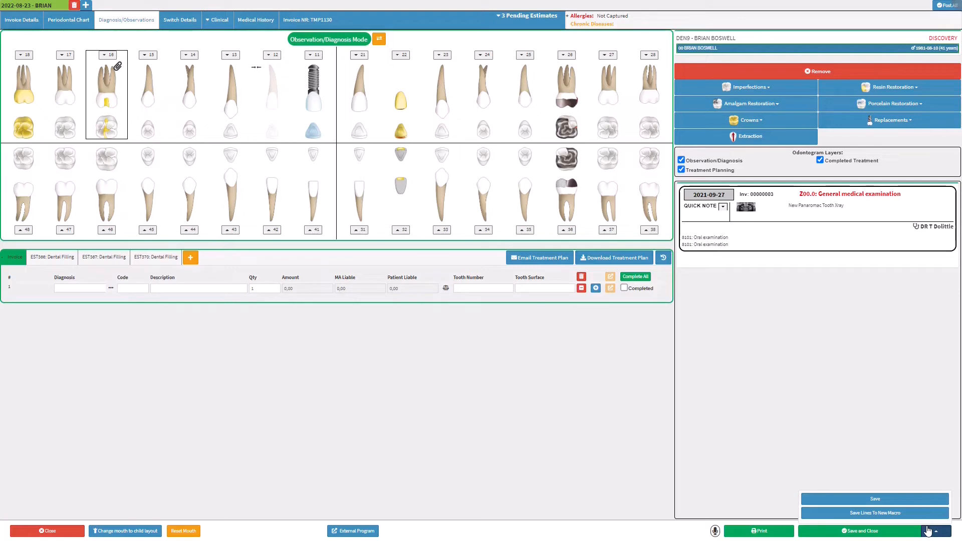
{"action": "left_click", "coordinate": [928, 530]}
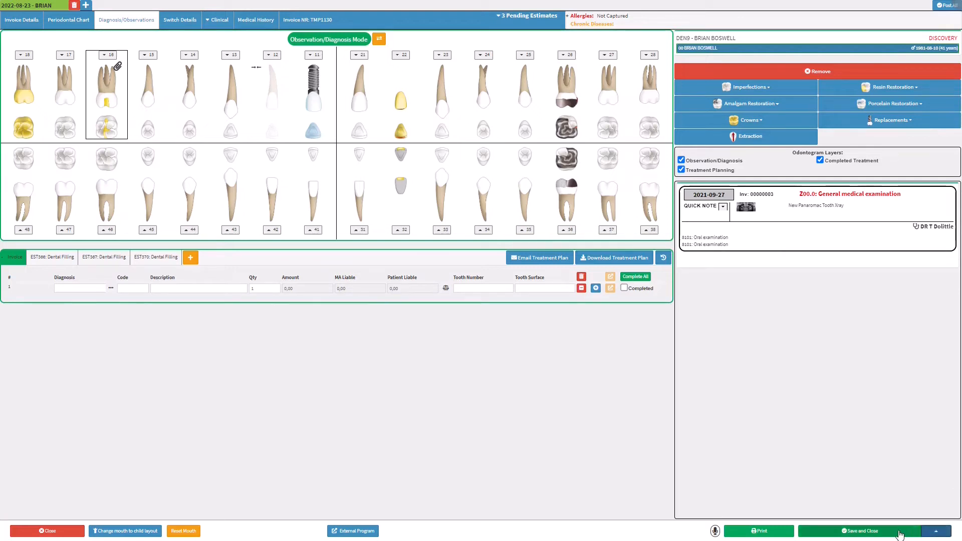
{"action": "left_click", "coordinate": [866, 535]}
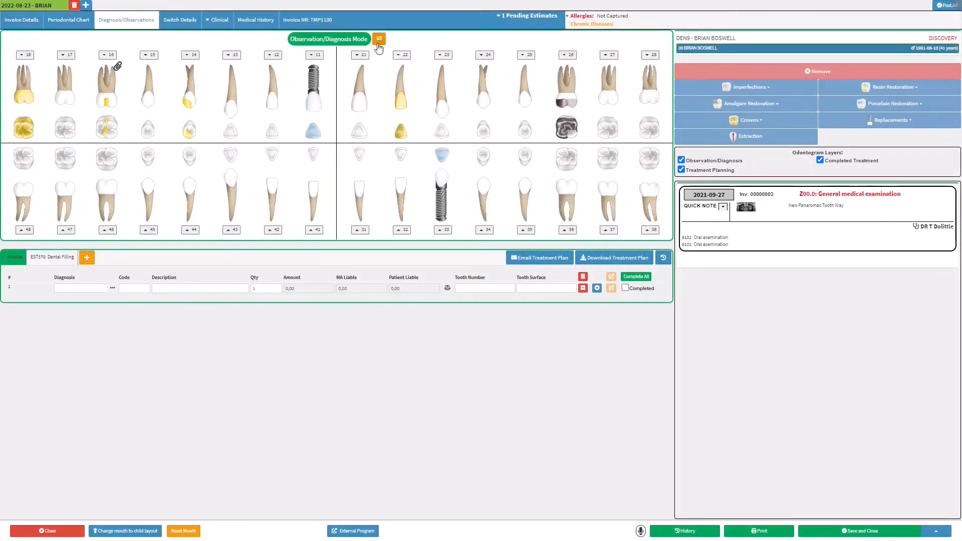
Switch the odontogram from Observation/Diagnosis Mode to Treatment Planning Mode
{"action": "left_click", "coordinate": [378, 42]}
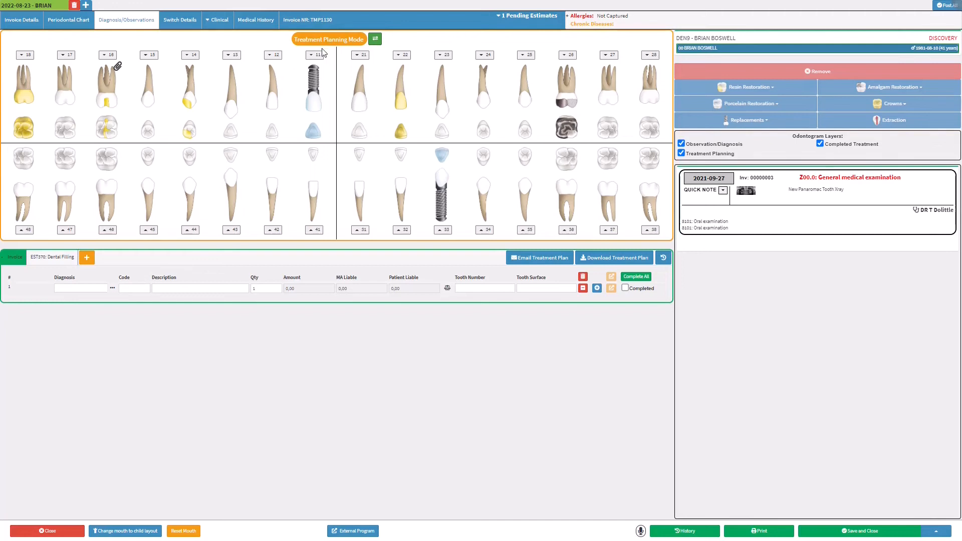
Create a second estimate named with the patient's name plus 'ESTIMATE', open it, and select tooth 43
{"action": "left_click", "coordinate": [88, 258]}
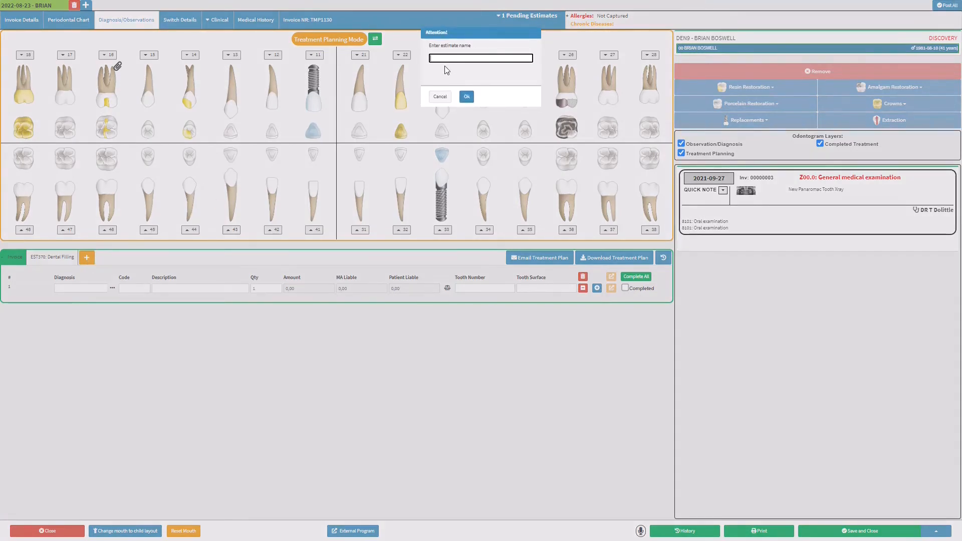
{"action": "type", "text": "br"}
{"action": "key", "text": "BackSpace"}
{"action": "key", "text": "BackSpace"}
{"action": "type", "text": "BR"}
{"action": "type", "text": "BOSWELL ESTIMATE"}
{"action": "left_click", "coordinate": [467, 96]}
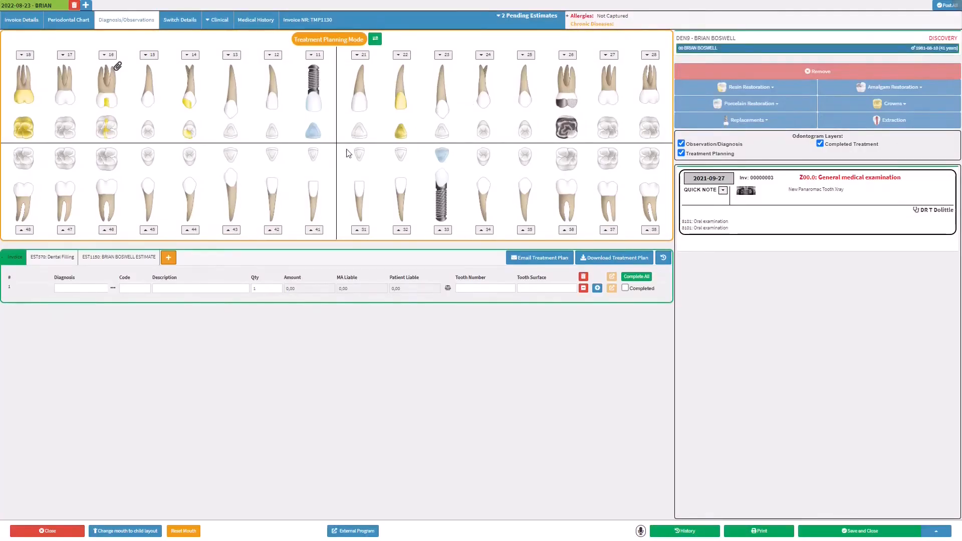
{"action": "left_click", "coordinate": [131, 259]}
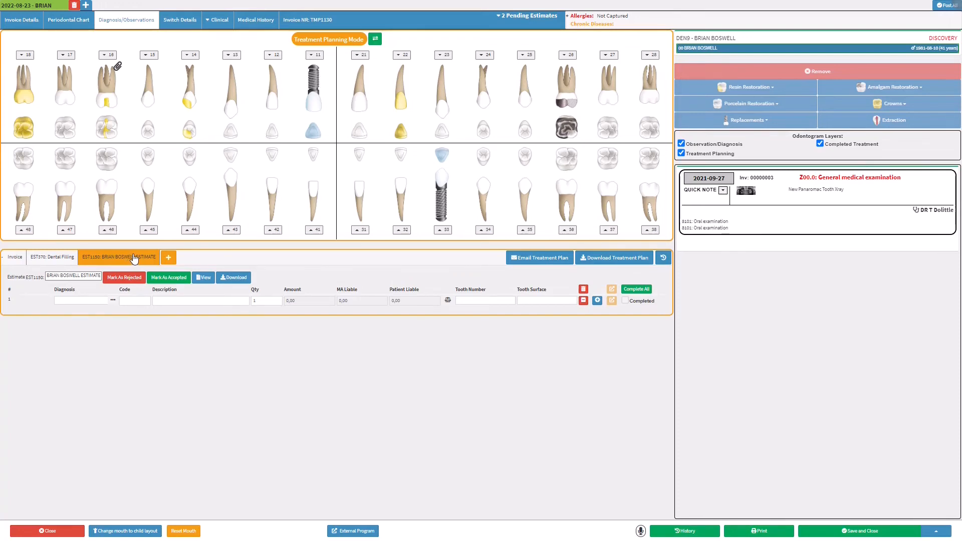
{"action": "left_click", "coordinate": [236, 181]}
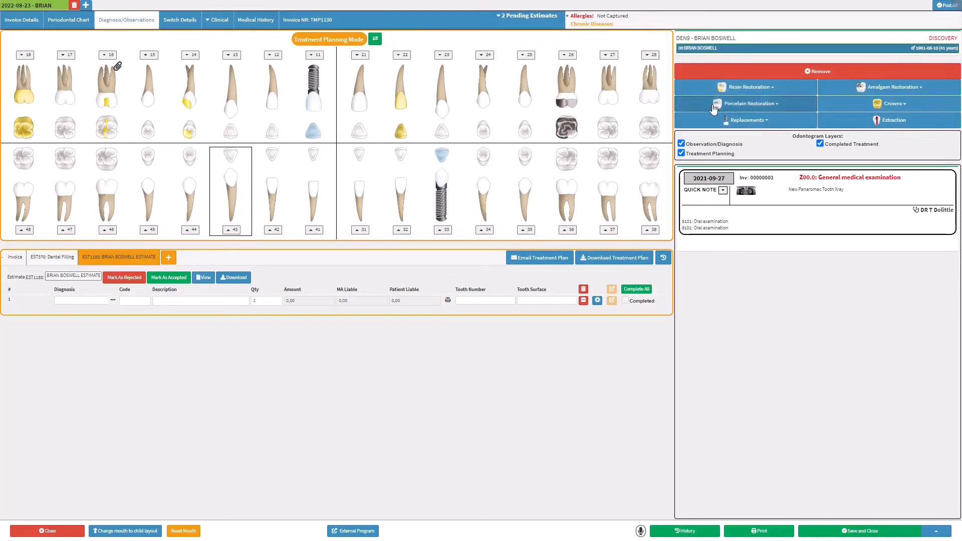
Plan an IB two-surface anterior resin on tooth 43 and an extraction of tooth 36, then select tooth 27
{"action": "left_click", "coordinate": [775, 93]}
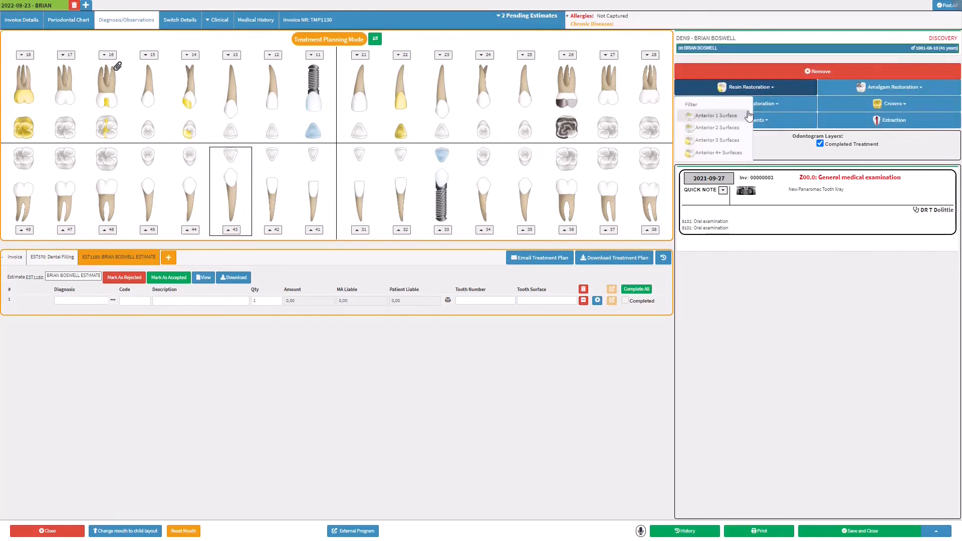
{"action": "left_click", "coordinate": [732, 132]}
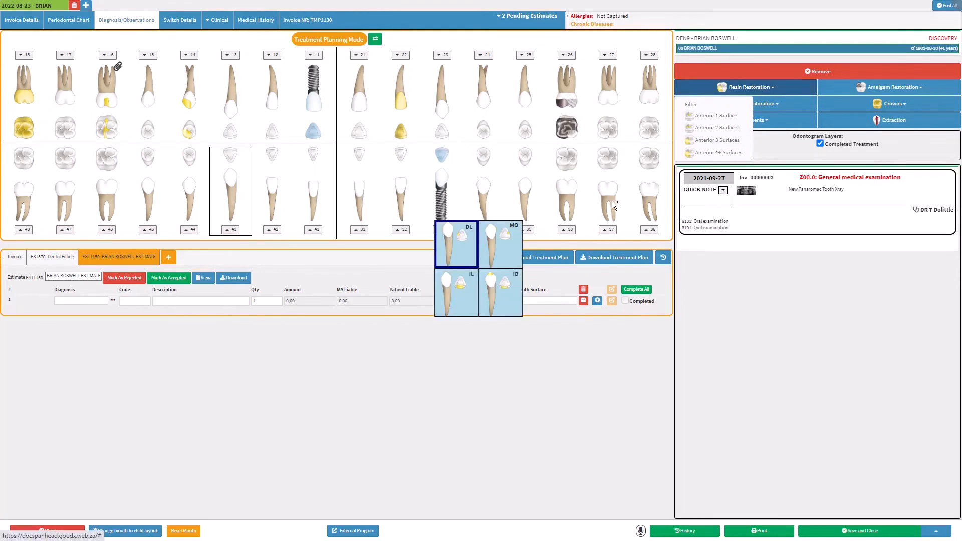
{"action": "left_click", "coordinate": [498, 287]}
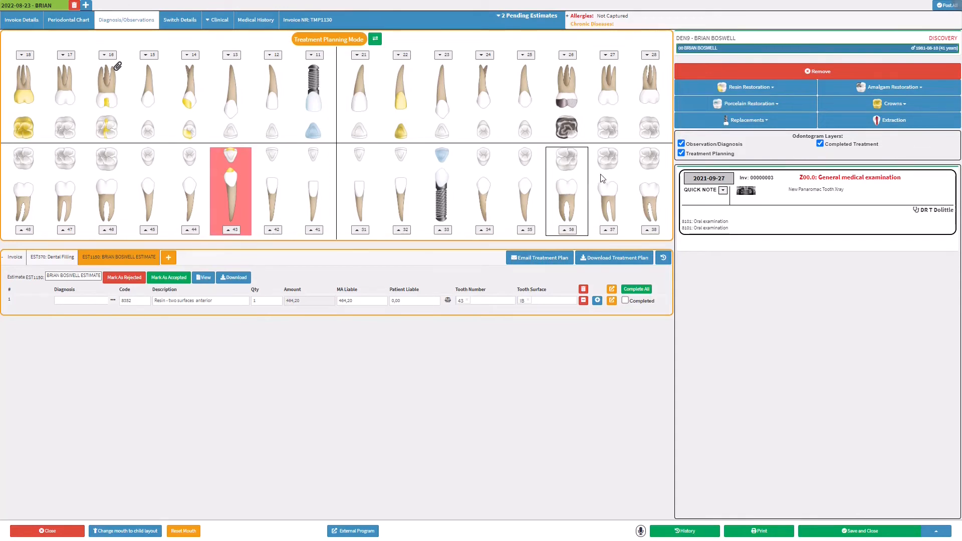
{"action": "left_click", "coordinate": [867, 123]}
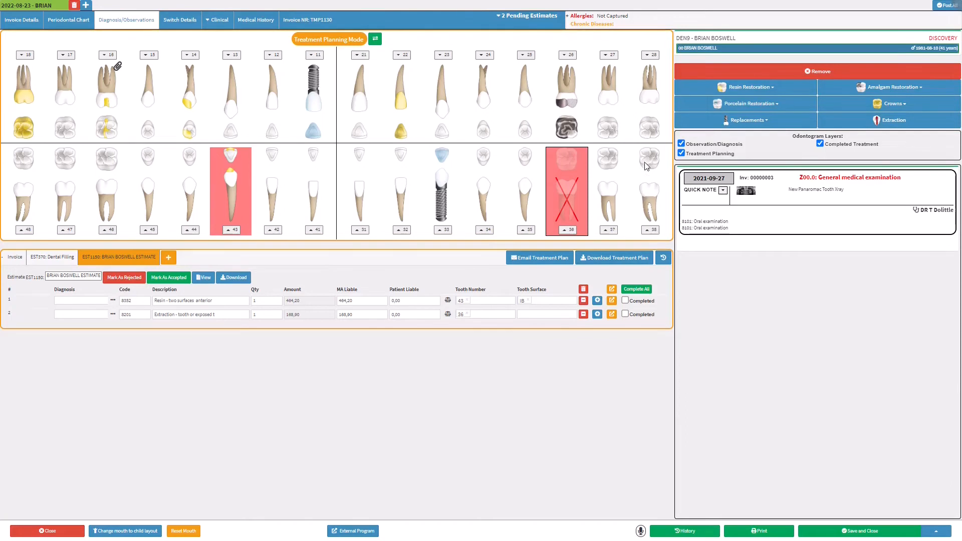
{"action": "left_click", "coordinate": [615, 103]}
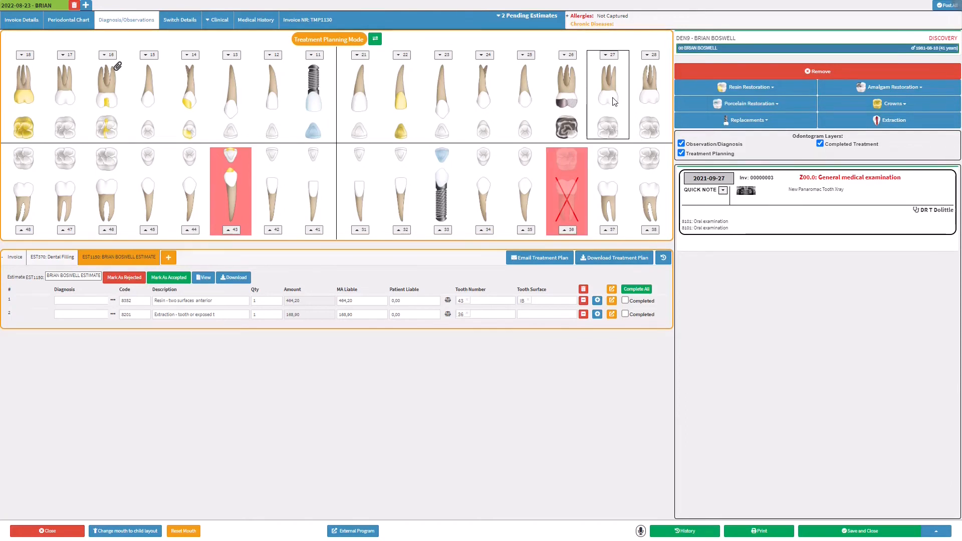
Plan complete maxillary dentures on tooth 27 from the replacement options
{"action": "left_click", "coordinate": [747, 122]}
{"action": "left_click", "coordinate": [711, 149]}
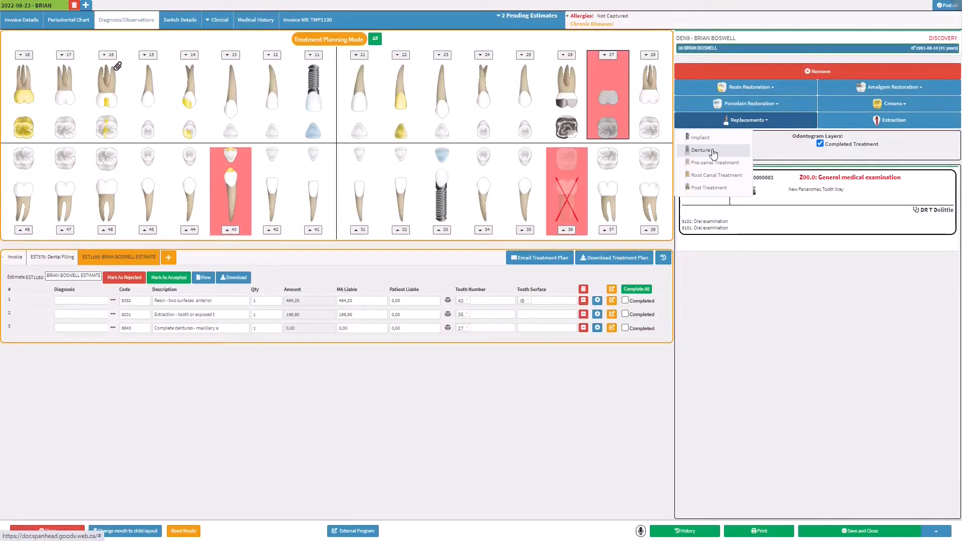
{"action": "left_click", "coordinate": [223, 245]}
Add a two-surface DO porcelain restoration on tooth 47, then delete that line again
{"action": "left_click", "coordinate": [68, 162]}
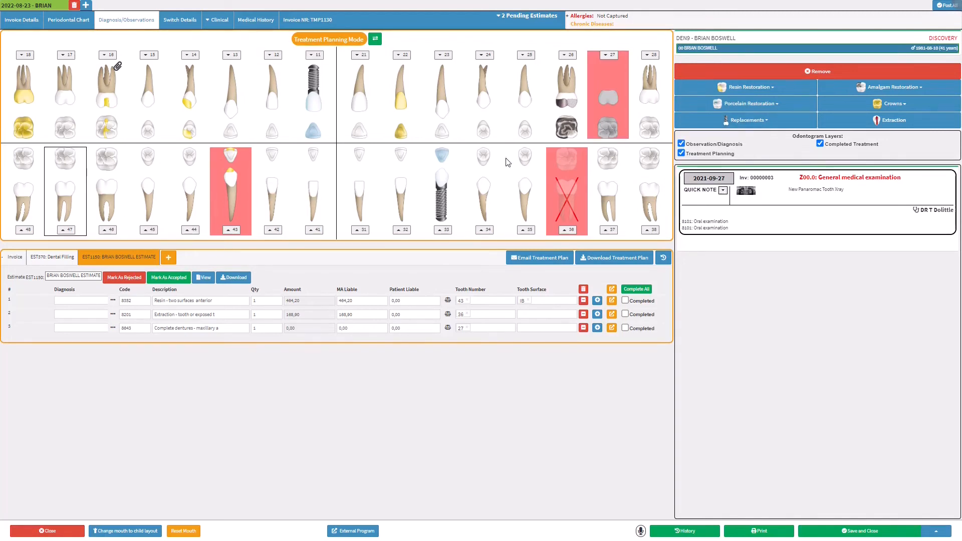
{"action": "left_click", "coordinate": [773, 105]}
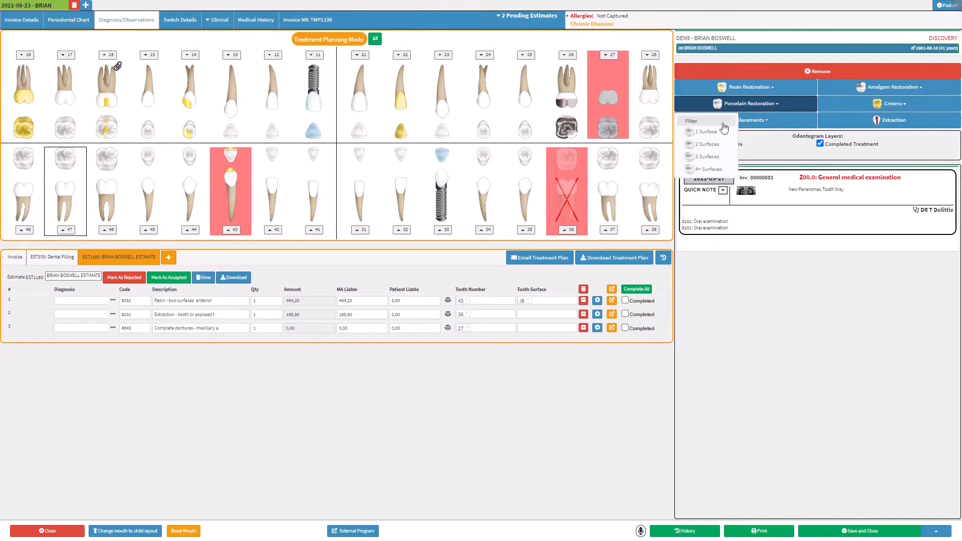
{"action": "mouse_move", "coordinate": [706, 146]}
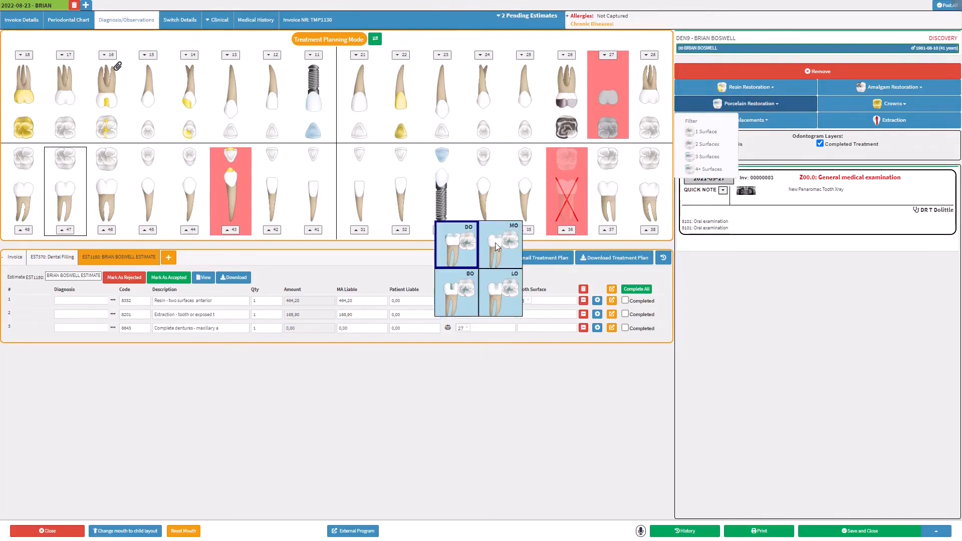
{"action": "left_click", "coordinate": [467, 253]}
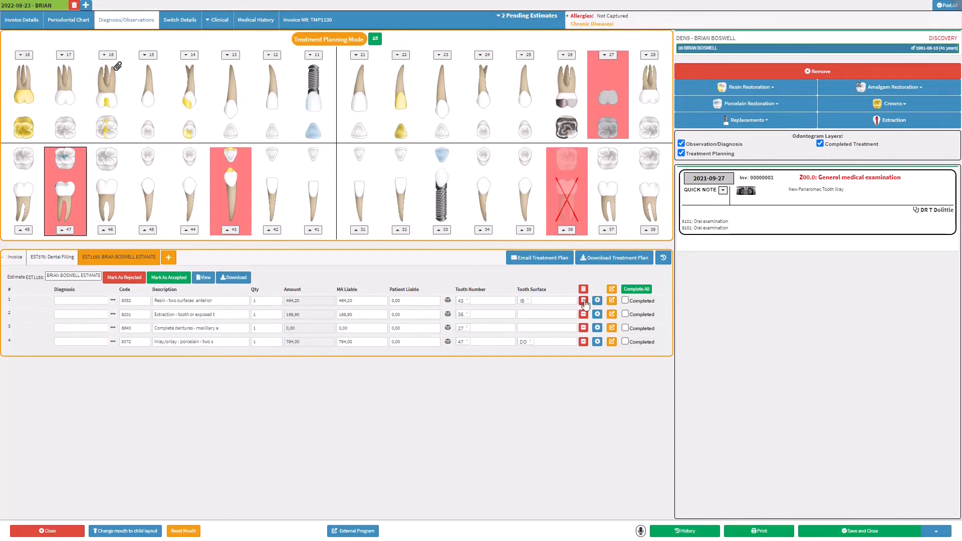
{"action": "left_click", "coordinate": [583, 342]}
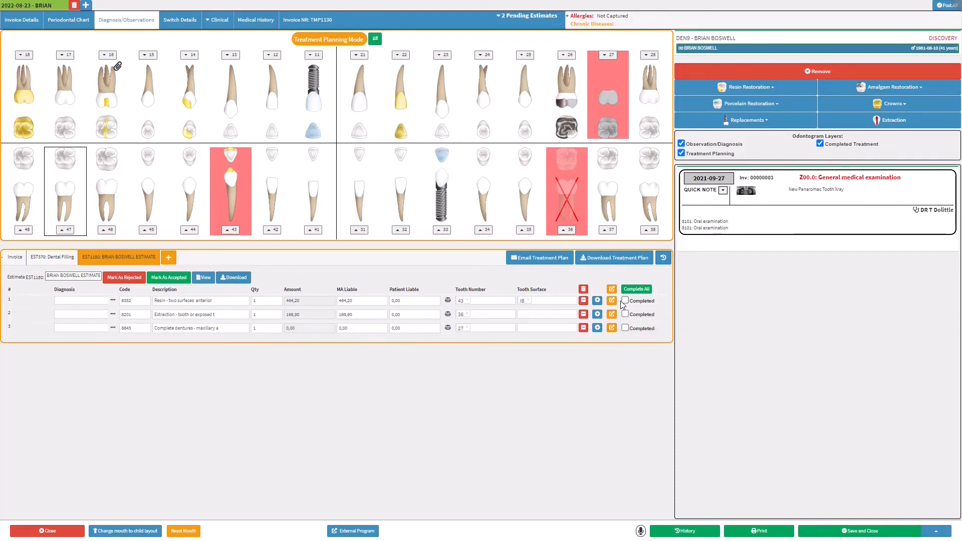
{"action": "left_click", "coordinate": [542, 265]}
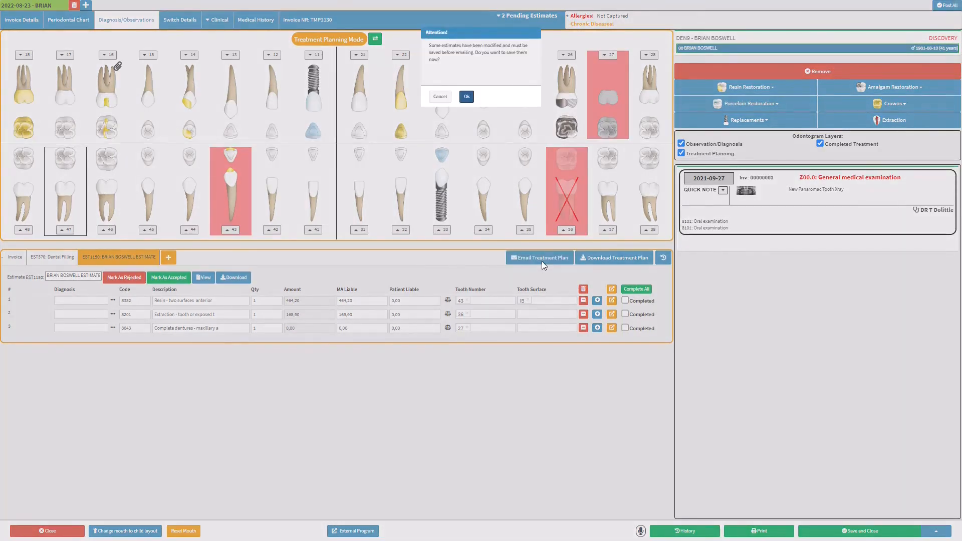
Save the estimates and send the patient an email with the pasted greeting and both estimate PDFs
{"action": "left_click", "coordinate": [466, 96]}
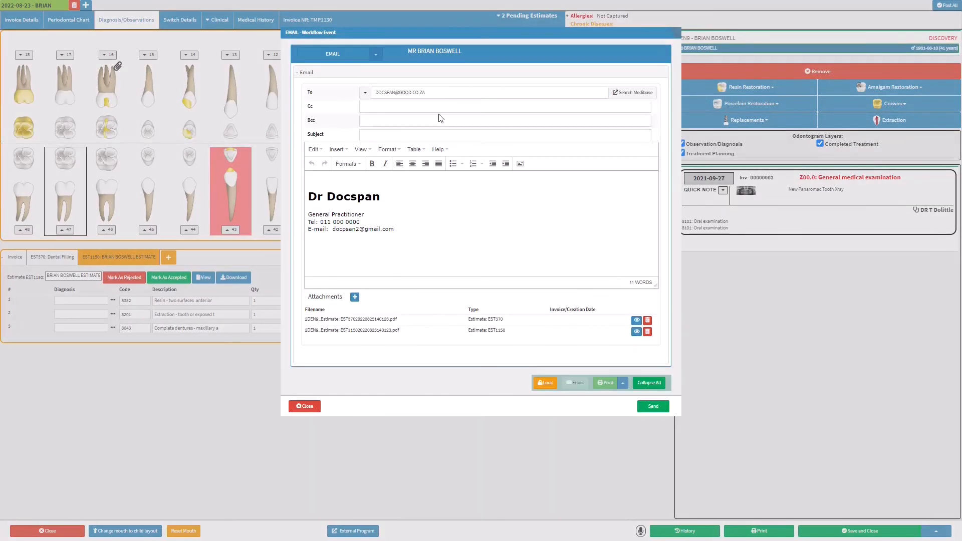
{"action": "left_click", "coordinate": [330, 179]}
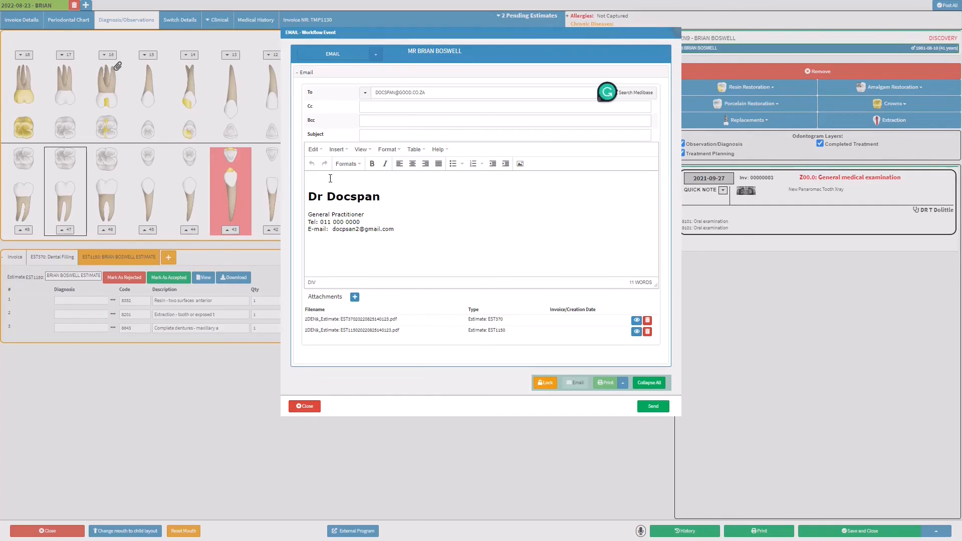
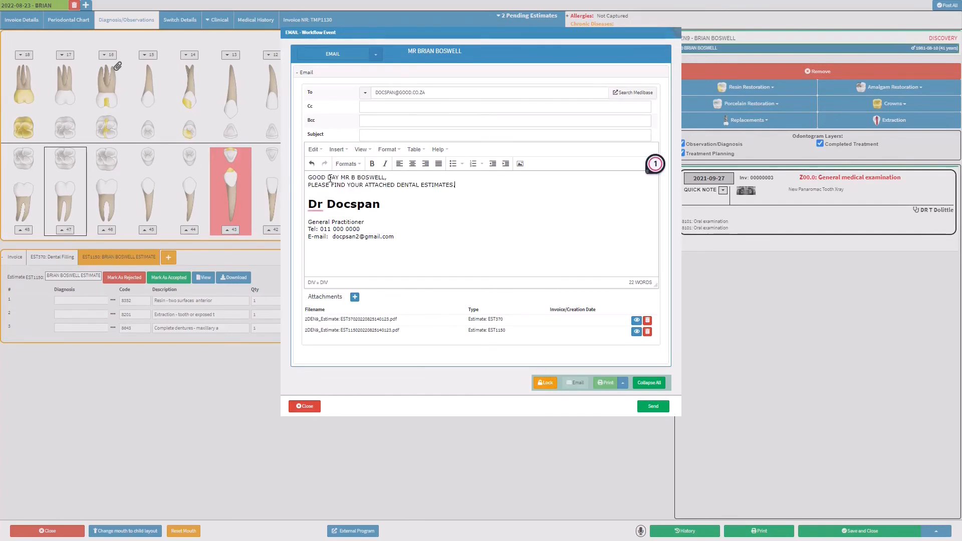
{"action": "left_click", "coordinate": [636, 321]}
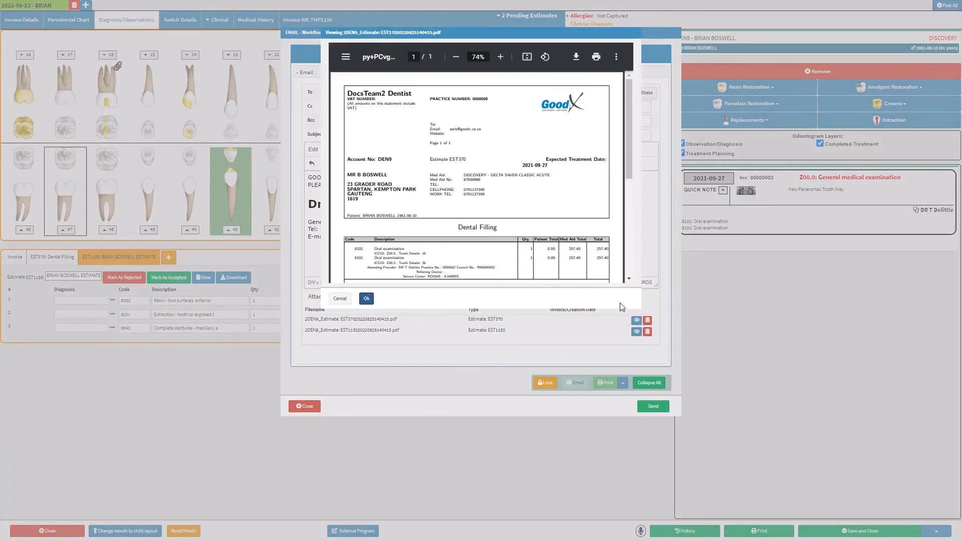
{"action": "scroll", "coordinate": [555, 181], "scroll_direction": "down", "scroll_amount": 4}
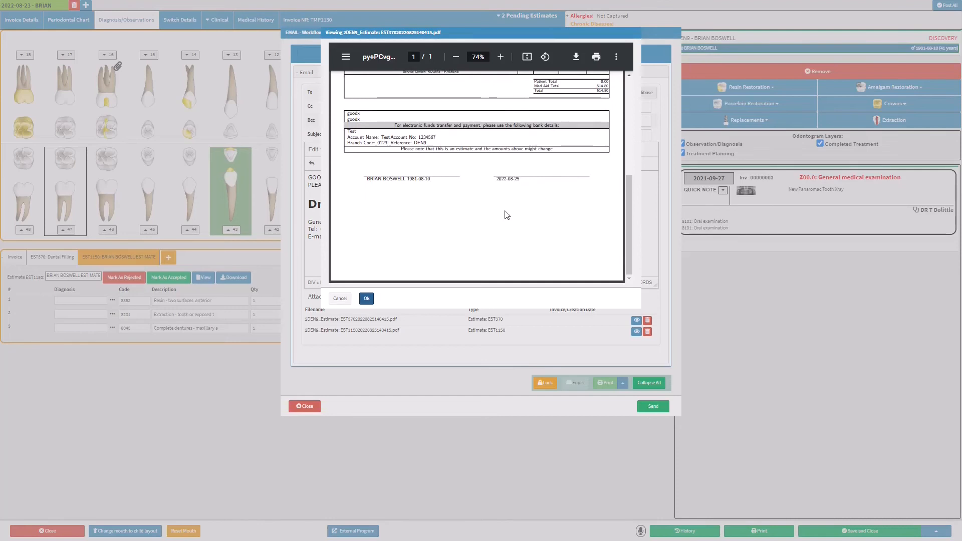
{"action": "left_click", "coordinate": [366, 299]}
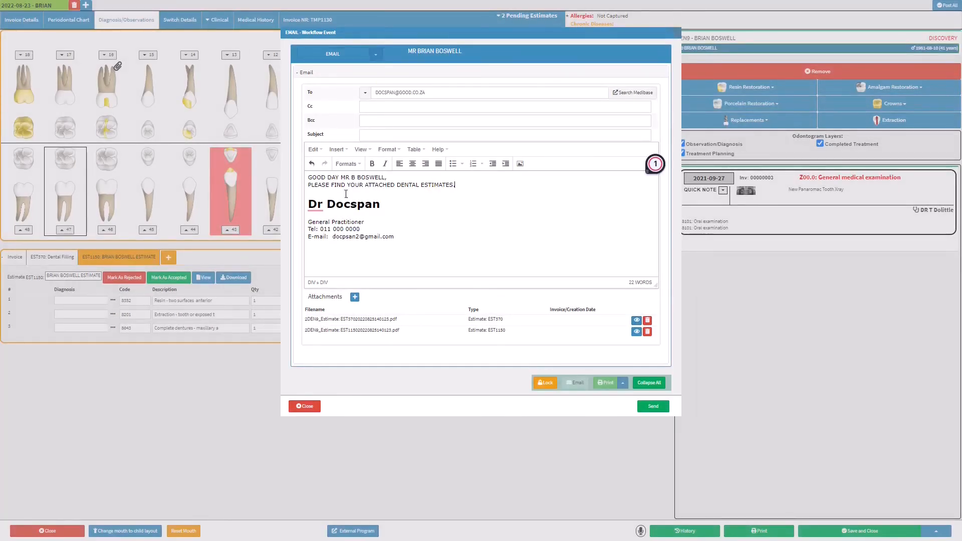
{"action": "left_click", "coordinate": [646, 410]}
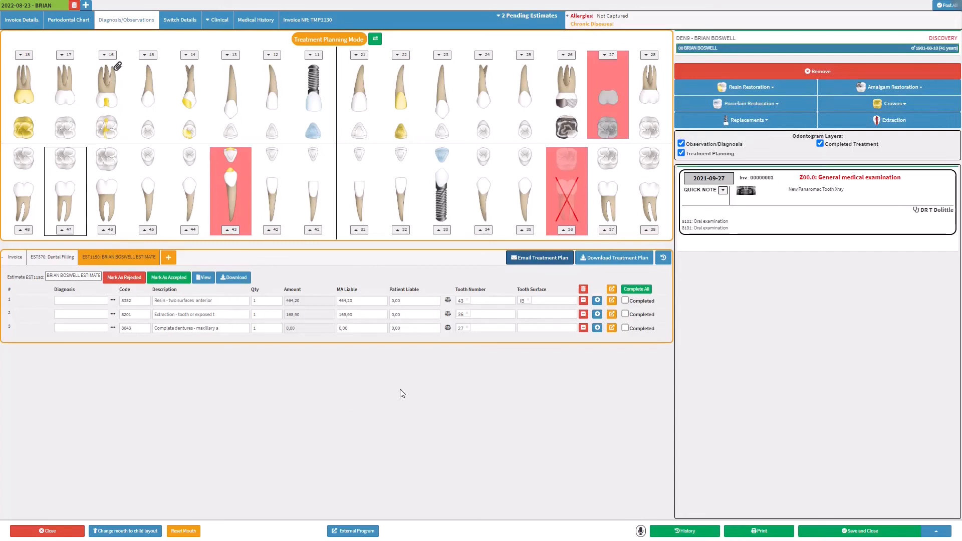
Tick Completed on the tooth 43 resin, tooth 36 extraction and tooth 27 denture rows
{"action": "left_click", "coordinate": [624, 301]}
{"action": "left_click", "coordinate": [625, 314]}
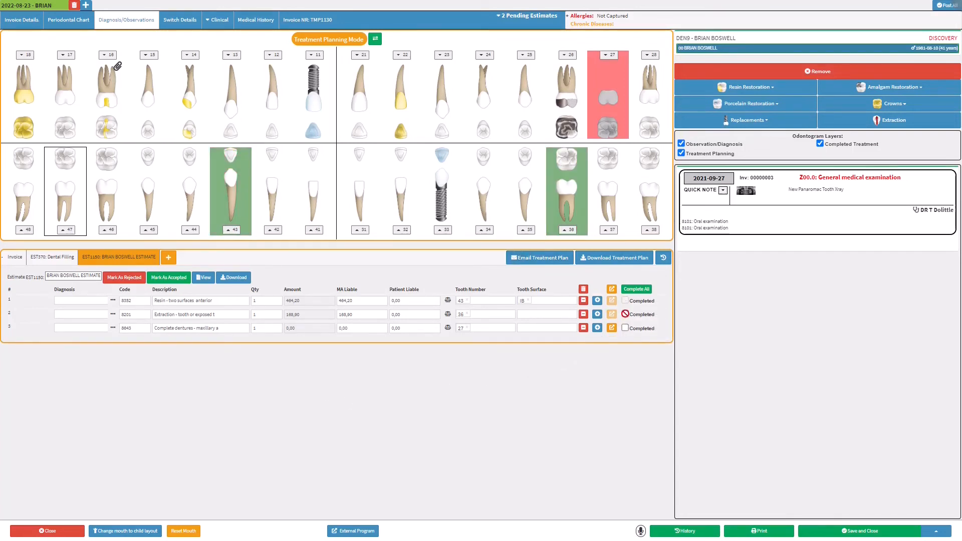
{"action": "left_click", "coordinate": [625, 328]}
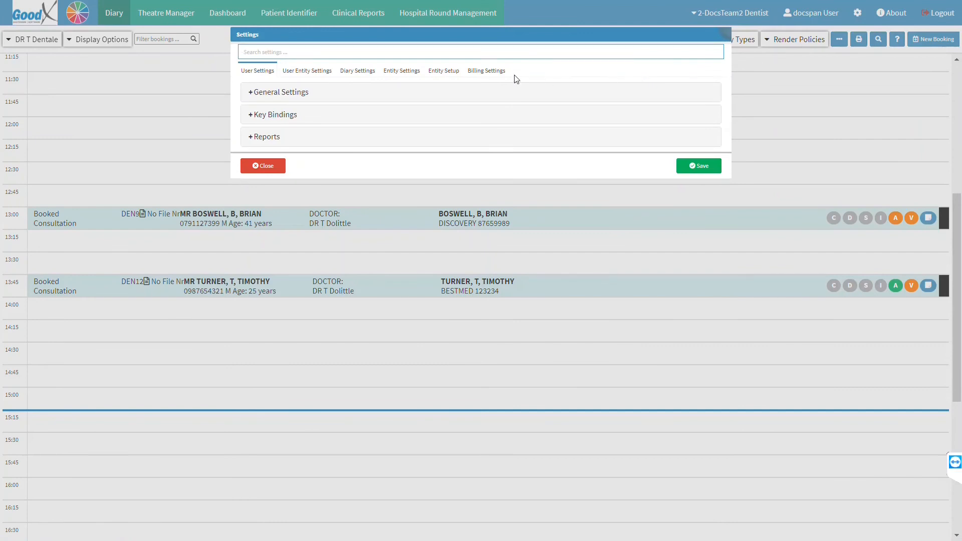
In billing settings, add a new global macro with the code 'Basic'
{"action": "left_click", "coordinate": [484, 77]}
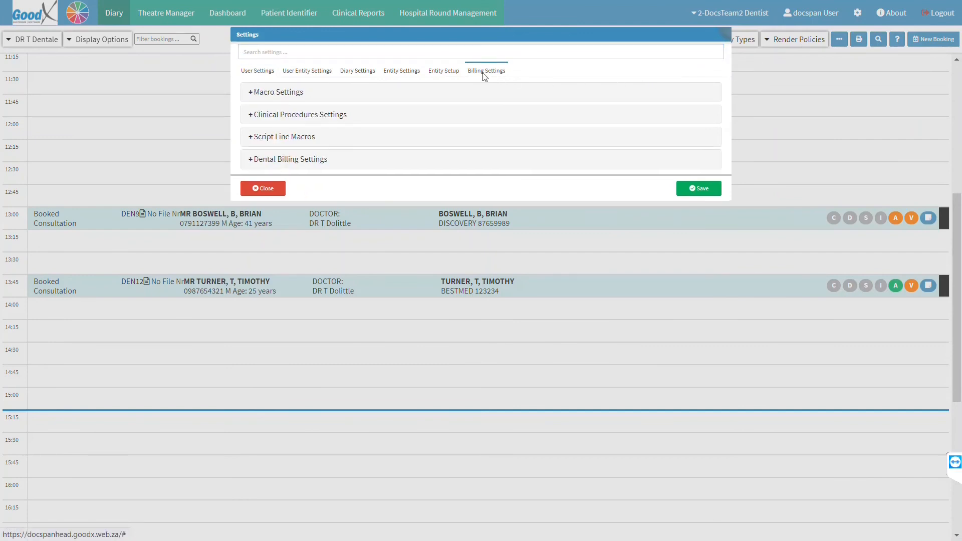
{"action": "left_click", "coordinate": [297, 94]}
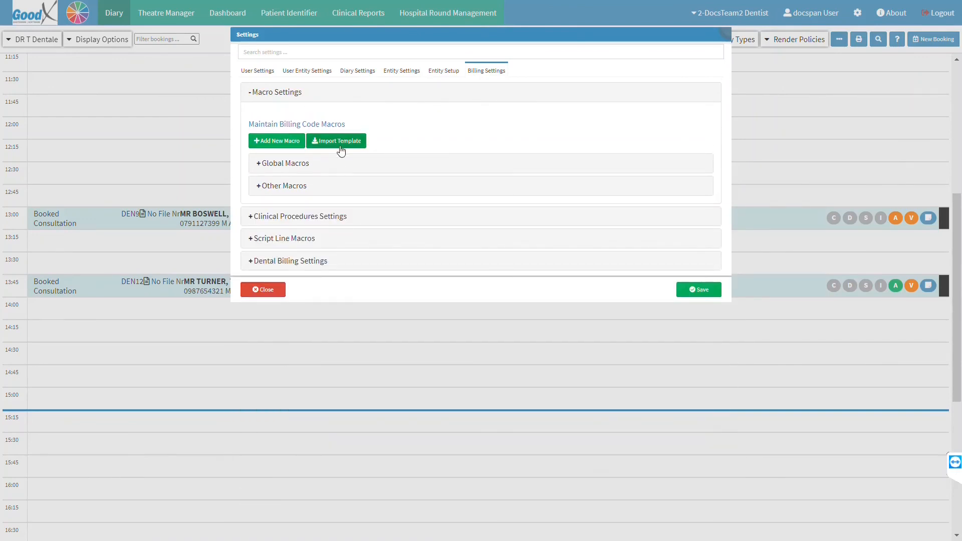
{"action": "left_click", "coordinate": [285, 164]}
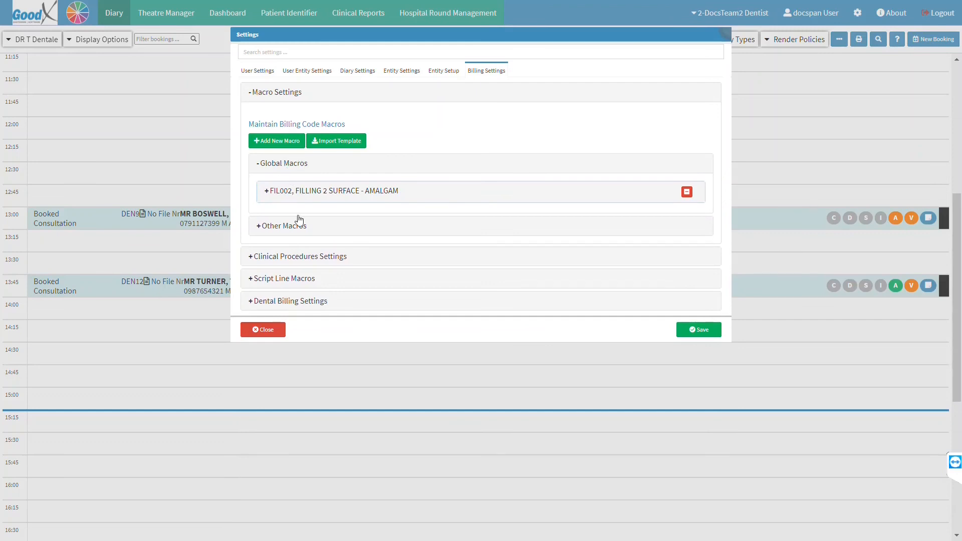
{"action": "left_click", "coordinate": [283, 141]}
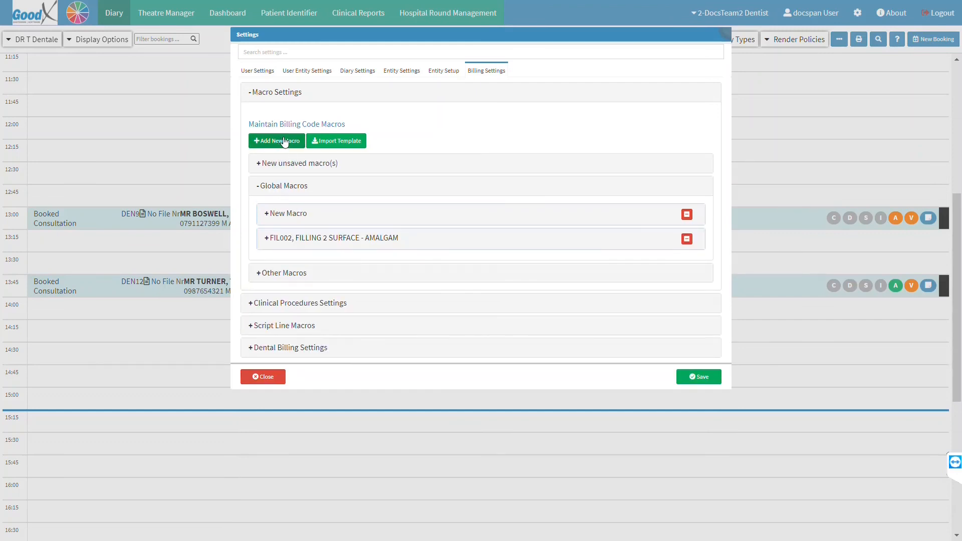
{"action": "left_click", "coordinate": [286, 163]}
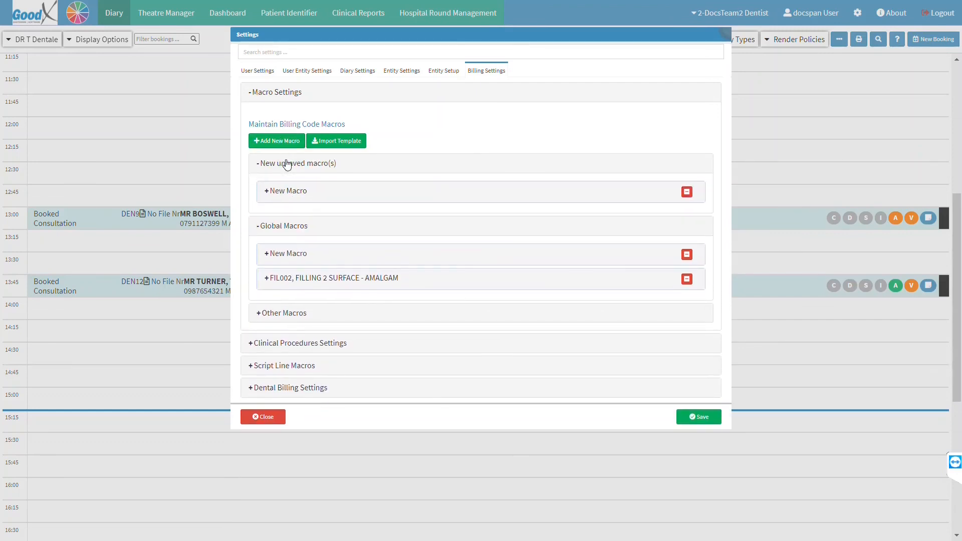
{"action": "left_click", "coordinate": [289, 196]}
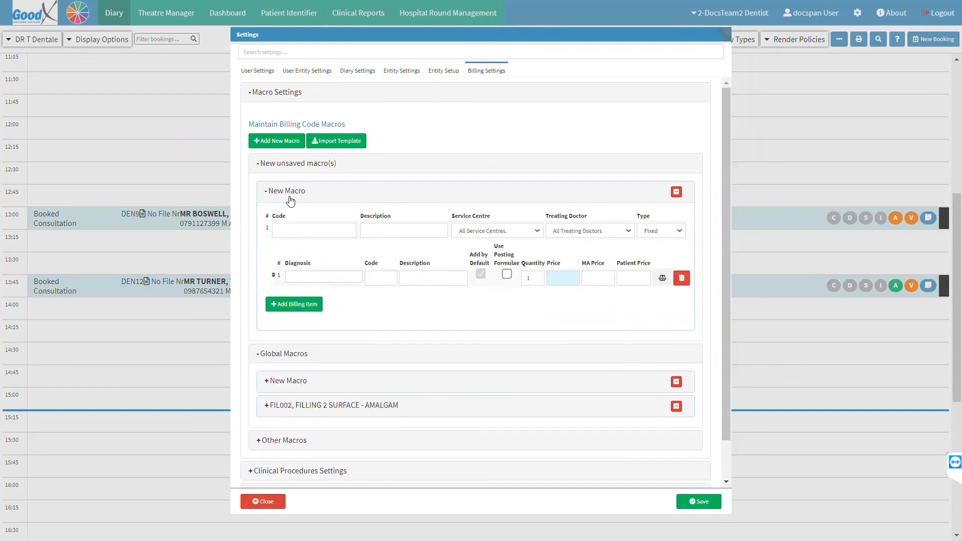
{"action": "left_click", "coordinate": [292, 231]}
{"action": "type", "text": "Basic"}
{"action": "key", "text": "Tab"}
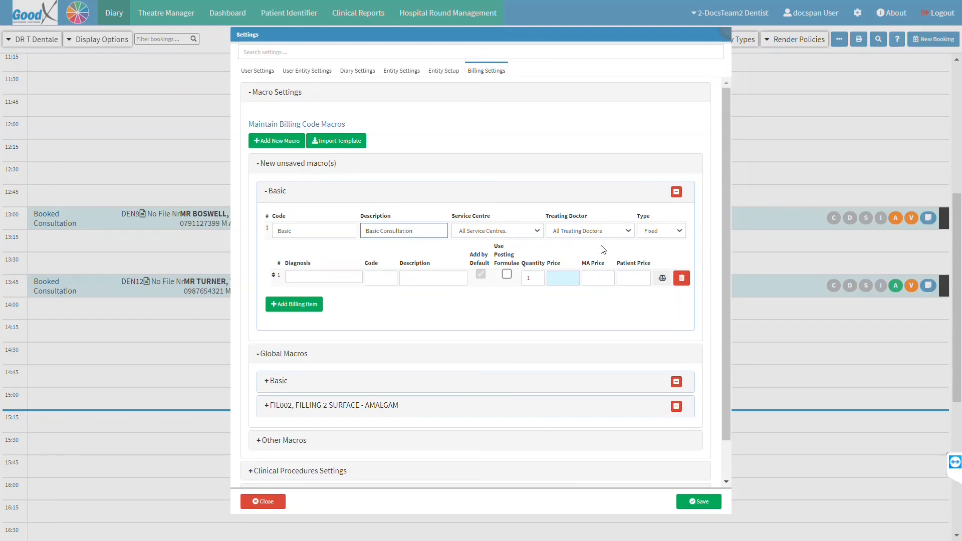
Set the macro type to Choose and add a first line with diagnosis Z01.2 and code 8101
{"action": "left_click", "coordinate": [673, 230]}
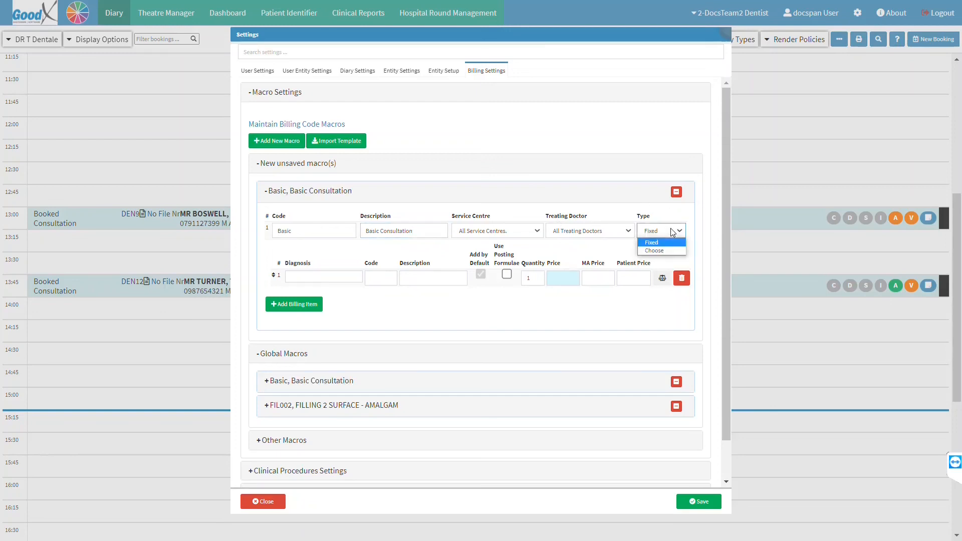
{"action": "left_click", "coordinate": [671, 250]}
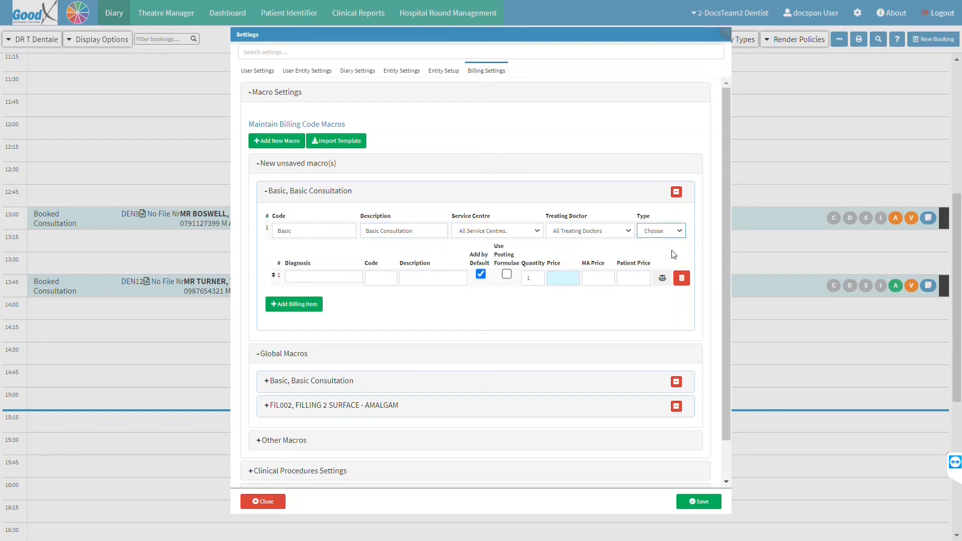
{"action": "left_click", "coordinate": [342, 281]}
{"action": "type", "text": "z01.2"}
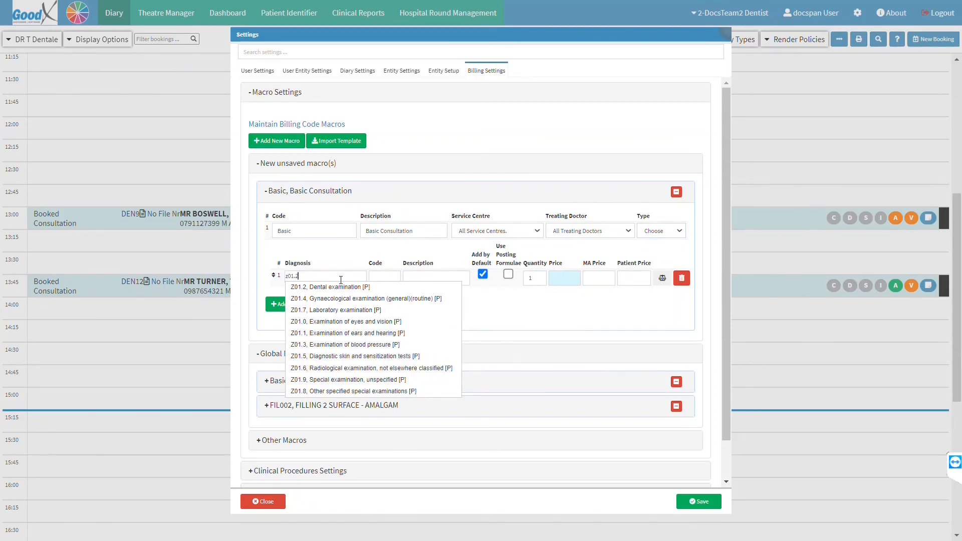
{"action": "key", "text": "Tab"}
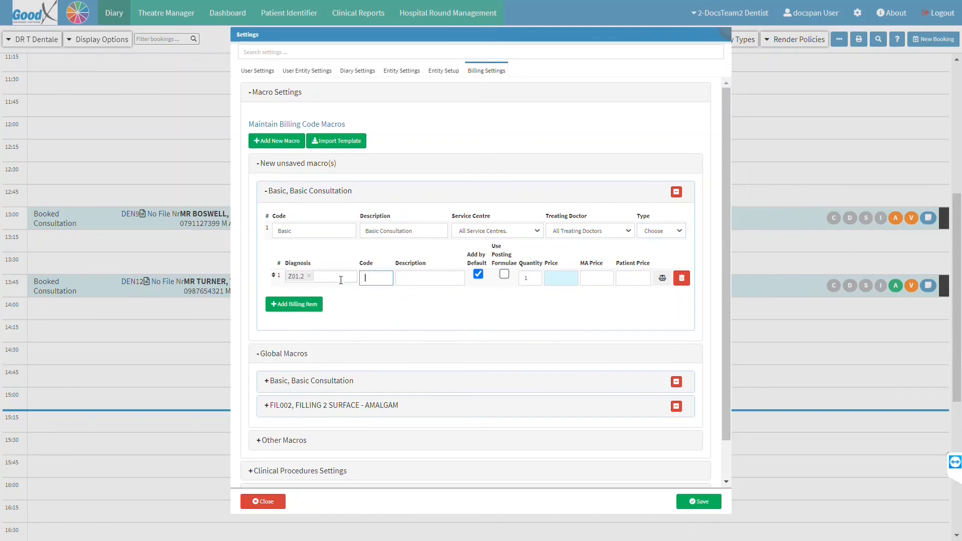
{"action": "type", "text": "8101"}
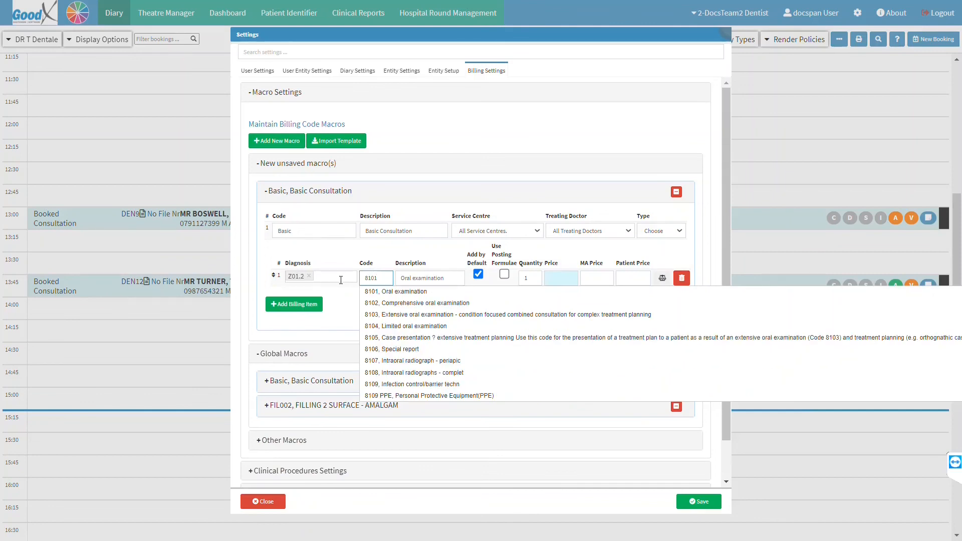
{"action": "key", "text": "Tab"}
Add lines for the infection control code, 8110, and 8107 not added by default, editing its quantity
{"action": "left_click", "coordinate": [301, 307]}
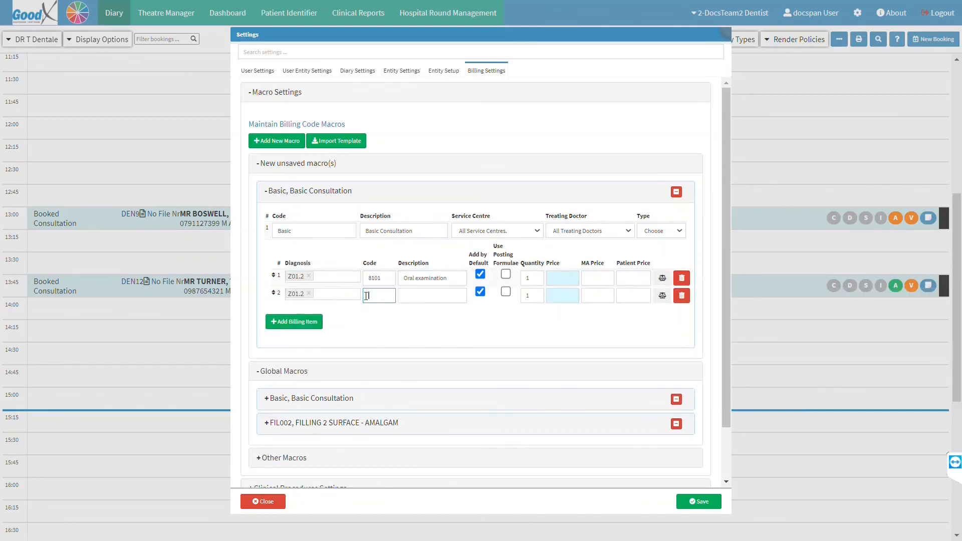
{"action": "type", "text": "8109"}
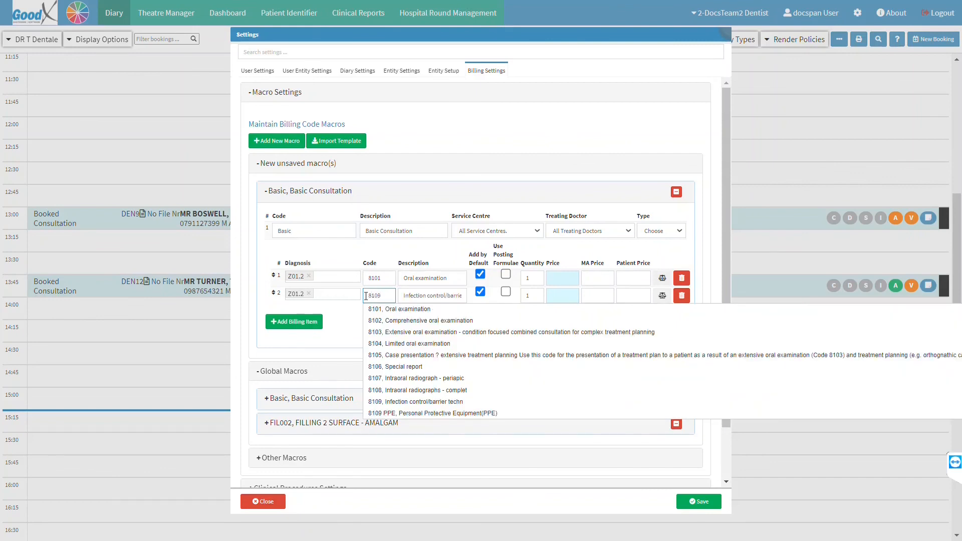
{"action": "key", "text": "Tab"}
{"action": "key", "text": "Tab"}
{"action": "key", "text": "Tab"}
{"action": "key", "text": "Tab"}
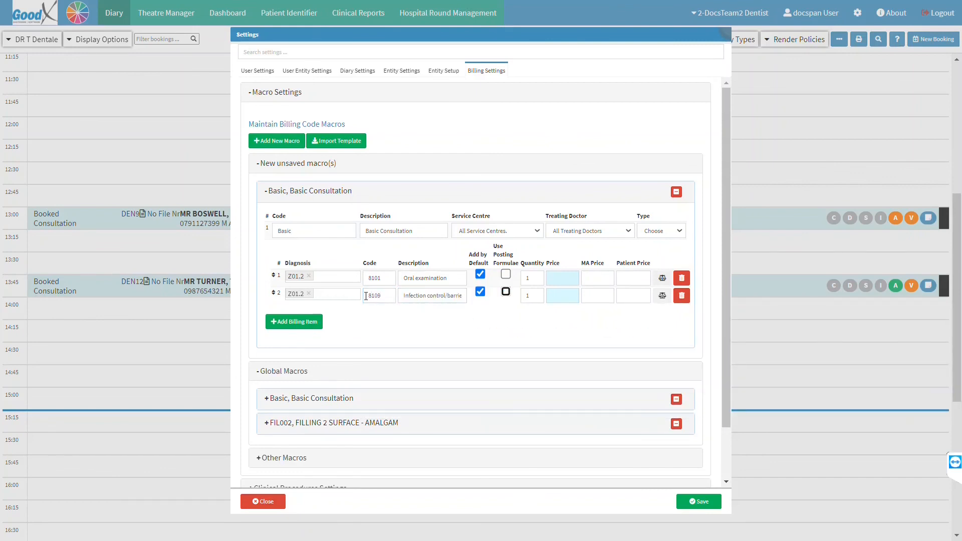
{"action": "left_click", "coordinate": [295, 322]}
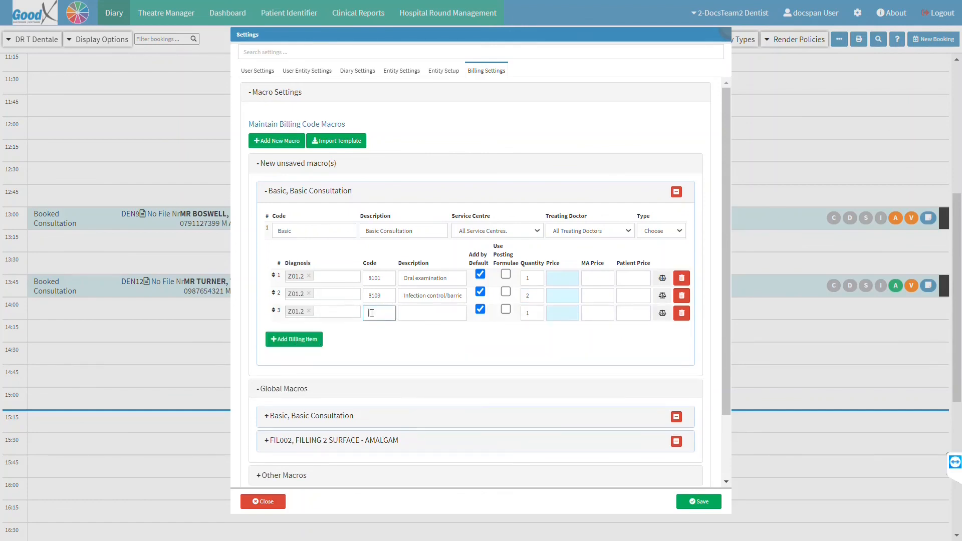
{"action": "type", "text": "8110"}
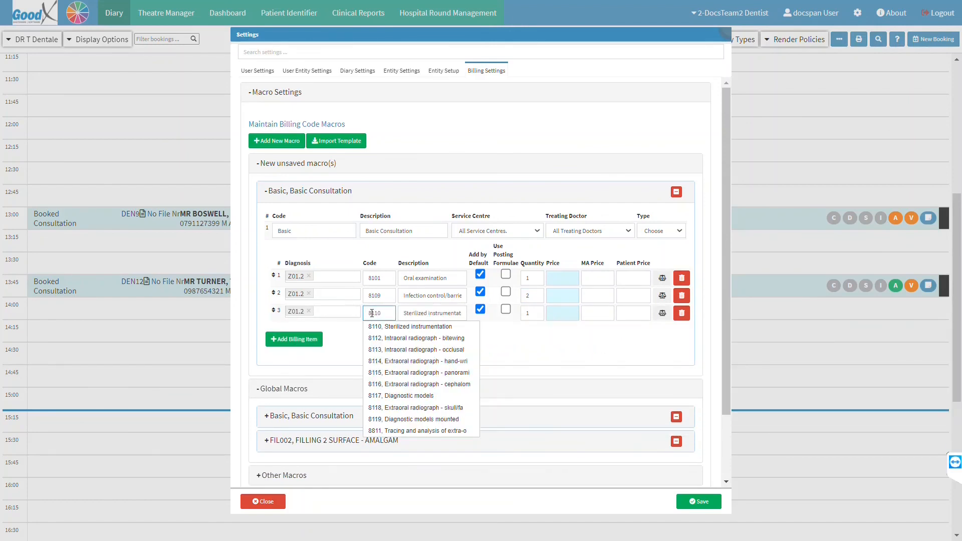
{"action": "key", "text": "Tab"}
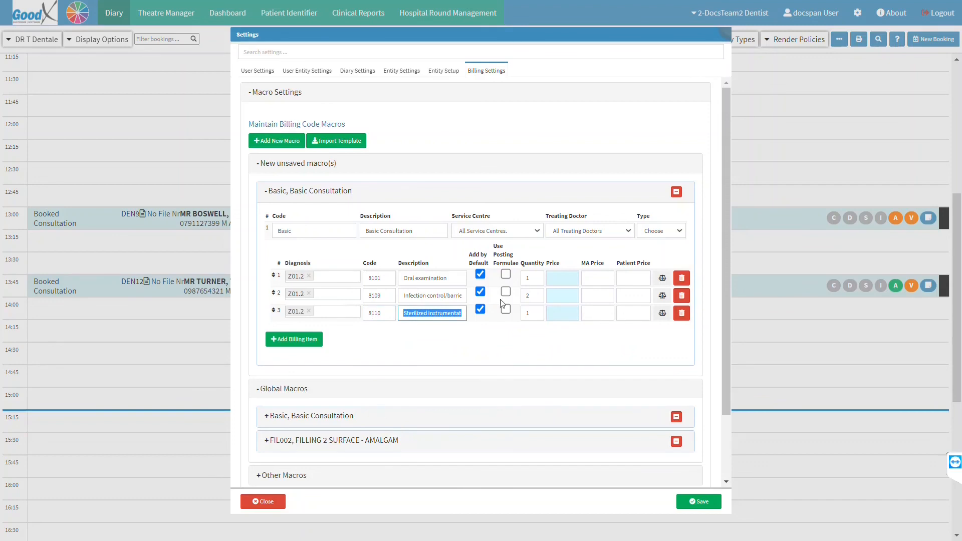
{"action": "left_click", "coordinate": [309, 341]}
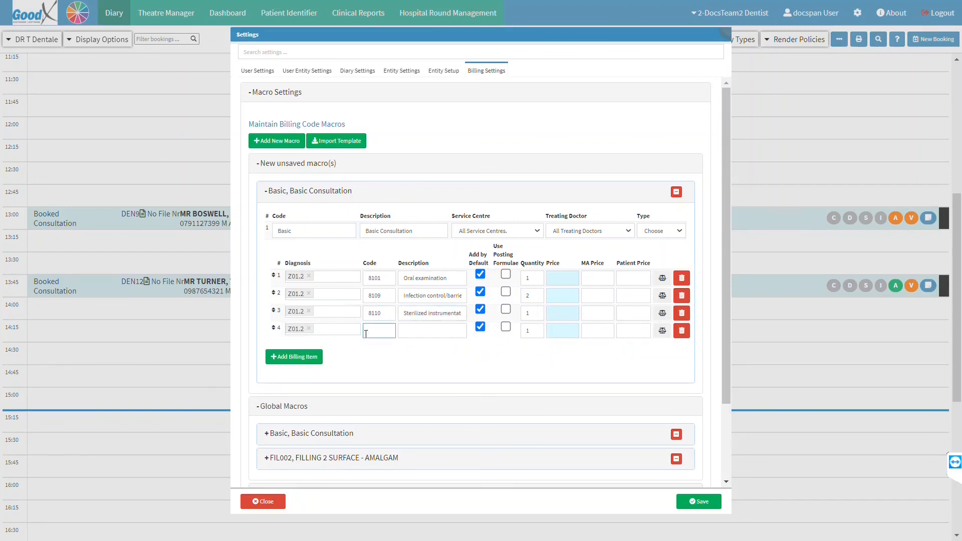
{"action": "type", "text": "8107"}
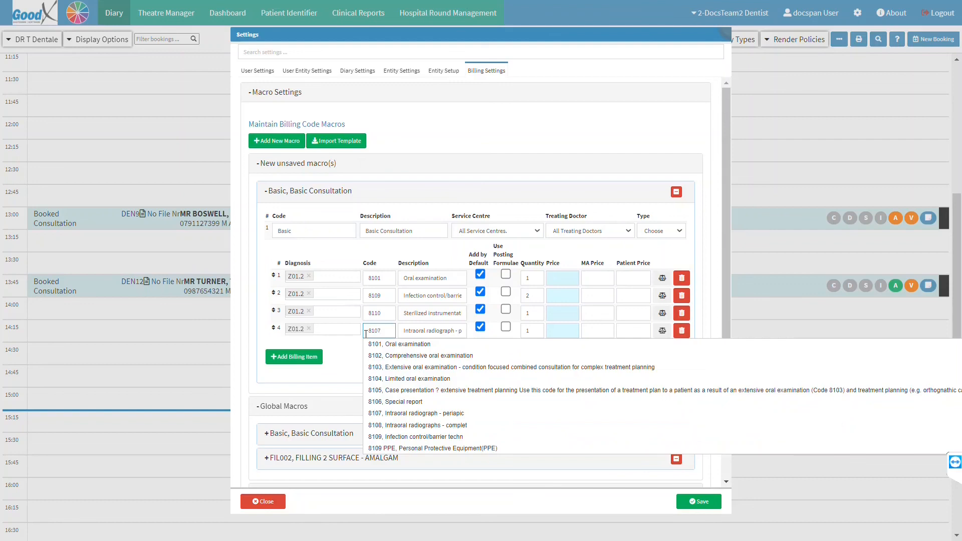
{"action": "left_click", "coordinate": [480, 327]}
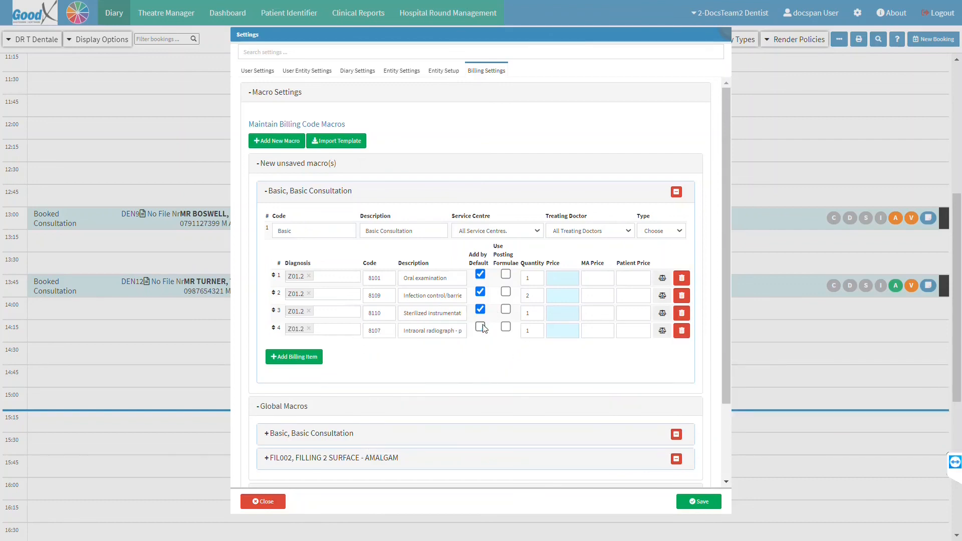
{"action": "left_click", "coordinate": [532, 330]}
Save the macro, open the patient's invoice and switch to Treatment Planning Mode
{"action": "left_click", "coordinate": [700, 502]}
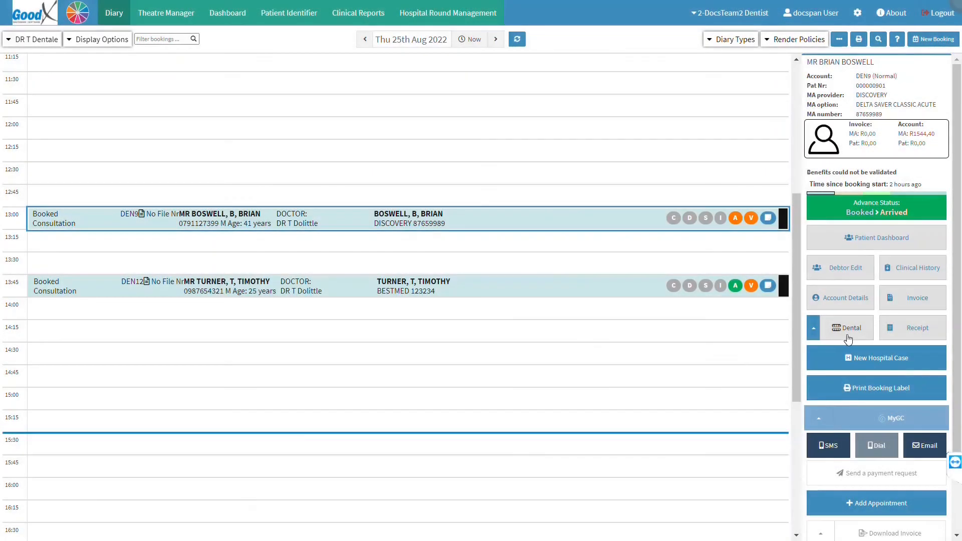
{"action": "left_click", "coordinate": [846, 329]}
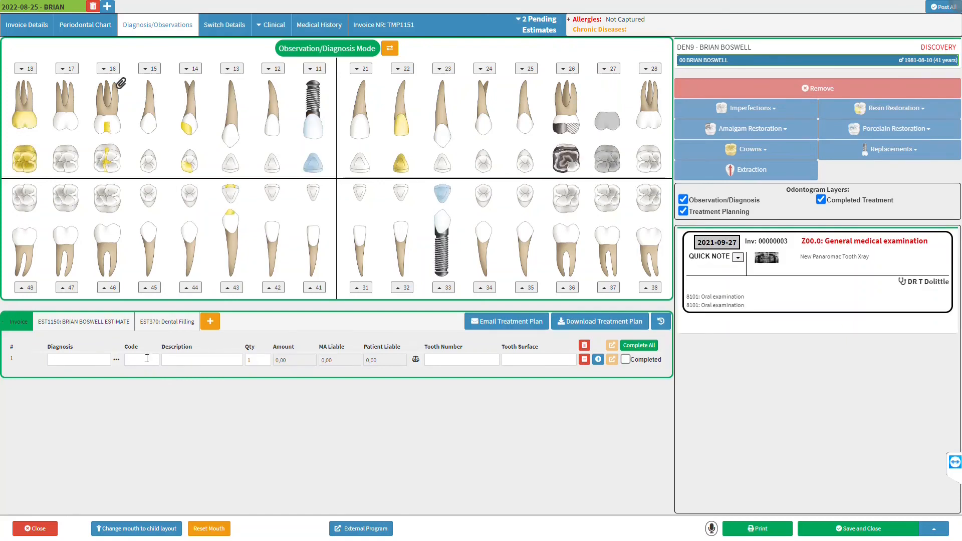
{"action": "left_click", "coordinate": [145, 360]}
{"action": "left_click", "coordinate": [389, 48]}
{"action": "left_click", "coordinate": [142, 355]}
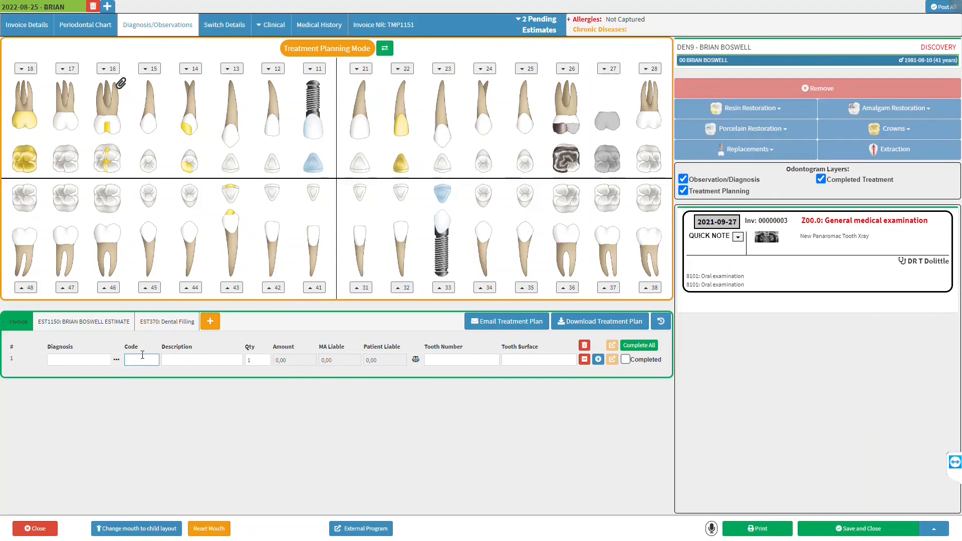
Apply the Basic Consultation macro to the invoice, including the 8107 radiograph at quantity 4
{"action": "type", "text": "basi"}
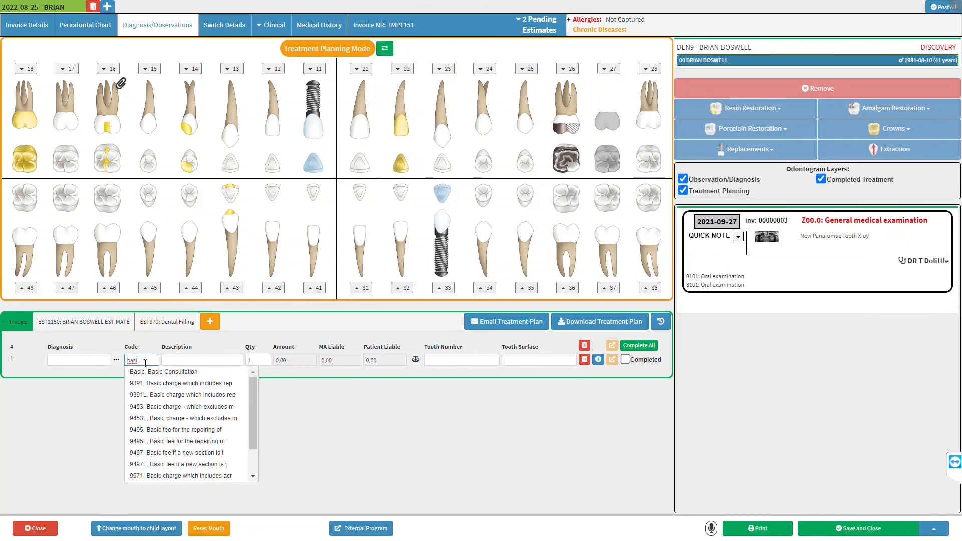
{"action": "left_click", "coordinate": [170, 372]}
{"action": "left_click", "coordinate": [587, 119]}
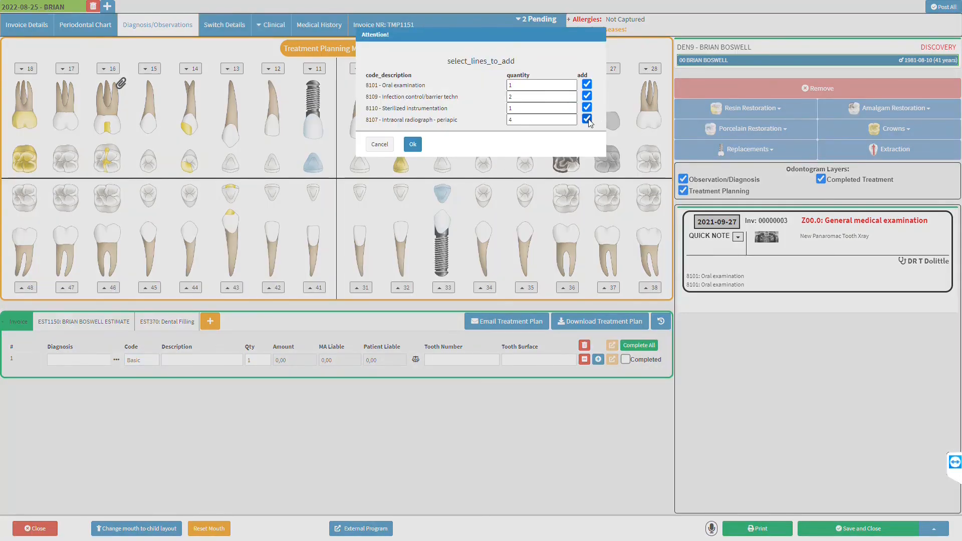
{"action": "left_click", "coordinate": [571, 118]}
{"action": "left_click", "coordinate": [570, 118]}
{"action": "left_click", "coordinate": [571, 118]}
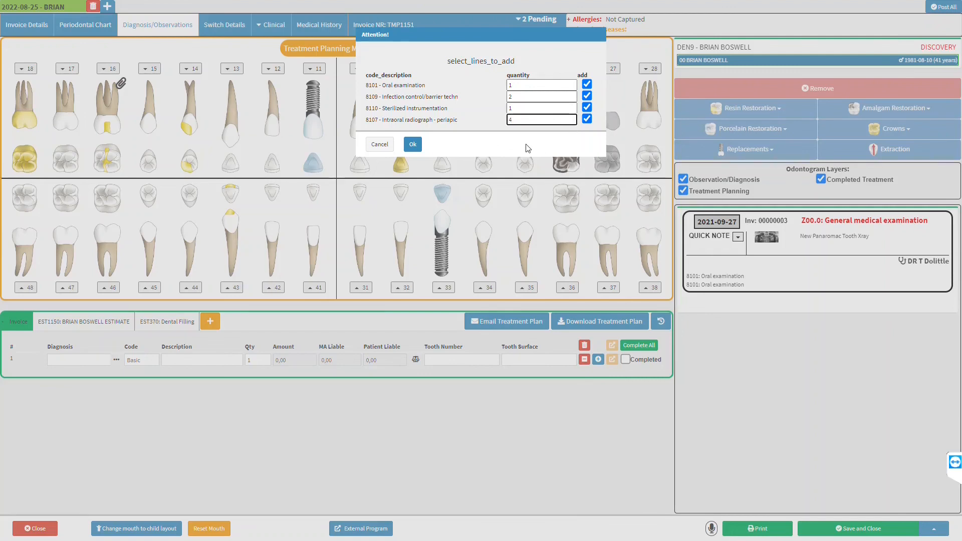
{"action": "left_click", "coordinate": [412, 145]}
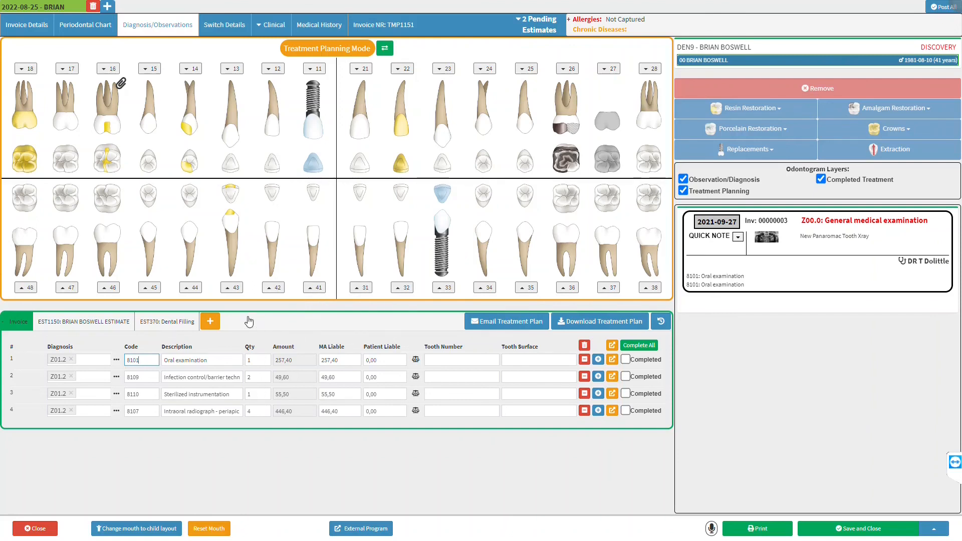
Create a new estimate named 'First Consultation' and open it
{"action": "left_click", "coordinate": [209, 321]}
{"action": "type", "text": "First Consultation"}
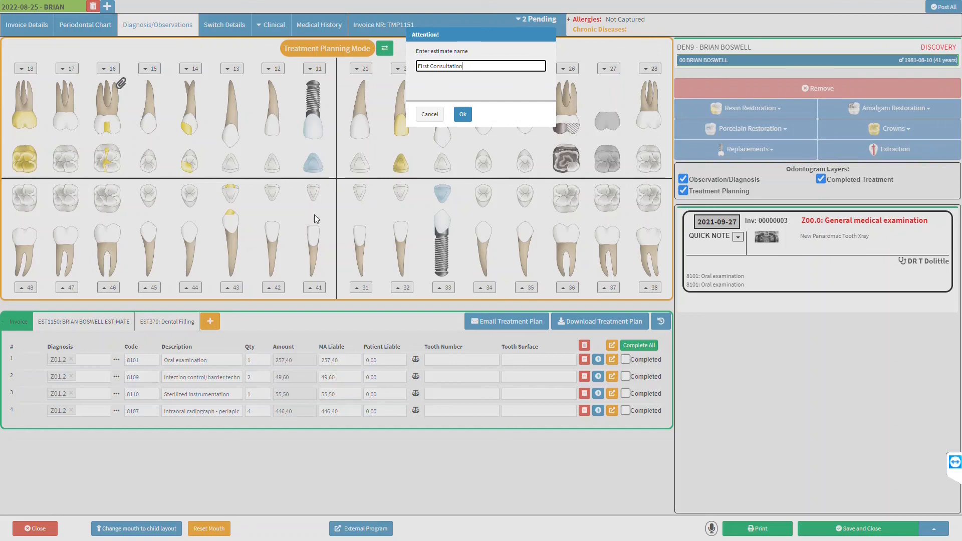
{"action": "left_click", "coordinate": [464, 115]}
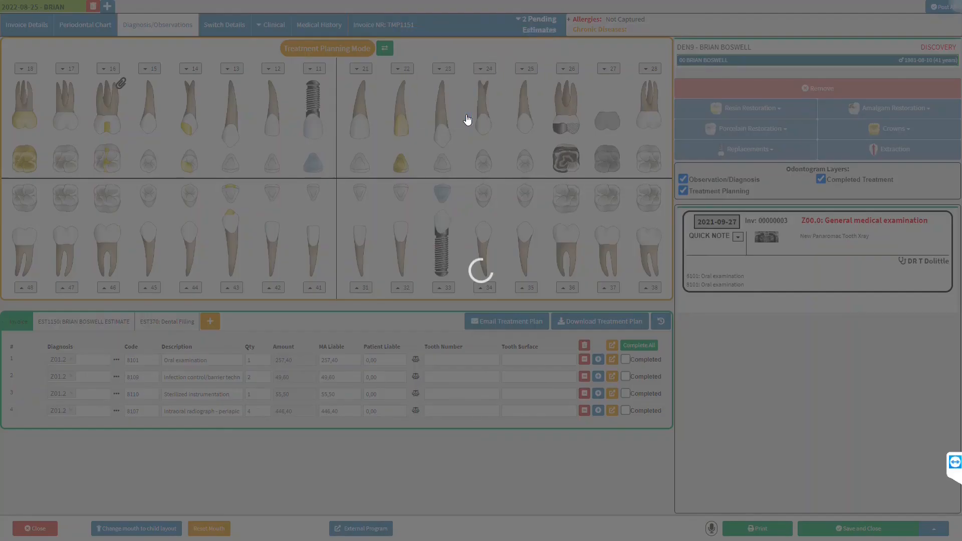
{"action": "left_click", "coordinate": [251, 323]}
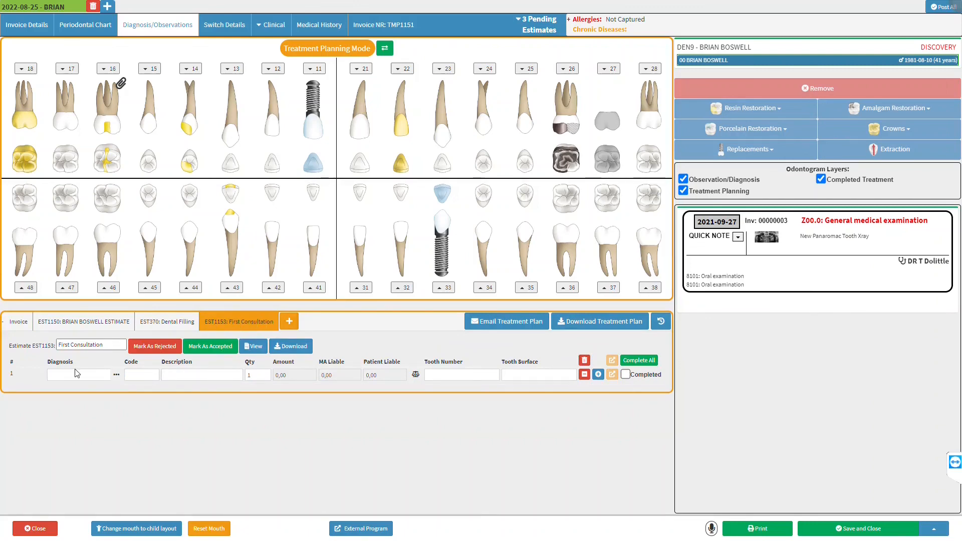
Move the four invoice lines onto estimate EST1153 First Consultation and open it
{"action": "left_click", "coordinate": [20, 327]}
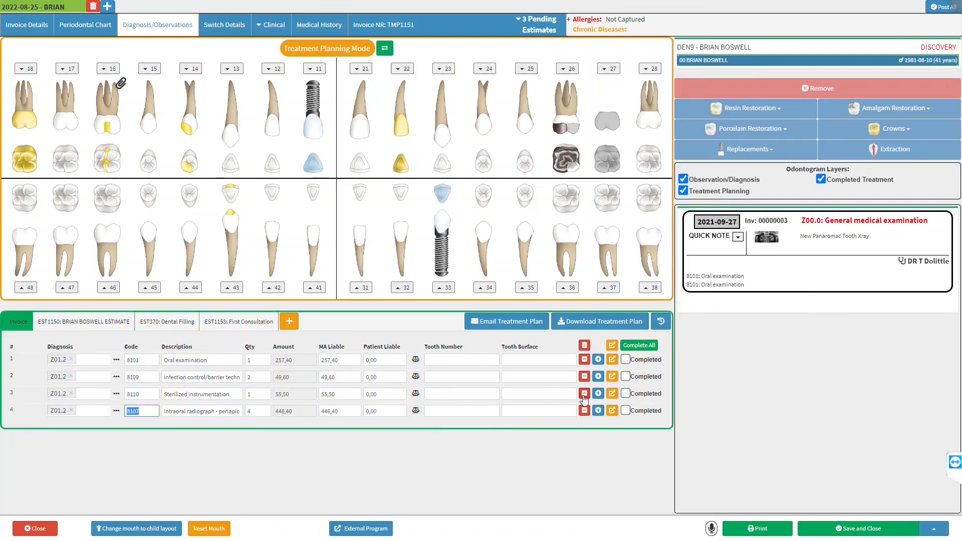
{"action": "left_click", "coordinate": [612, 345]}
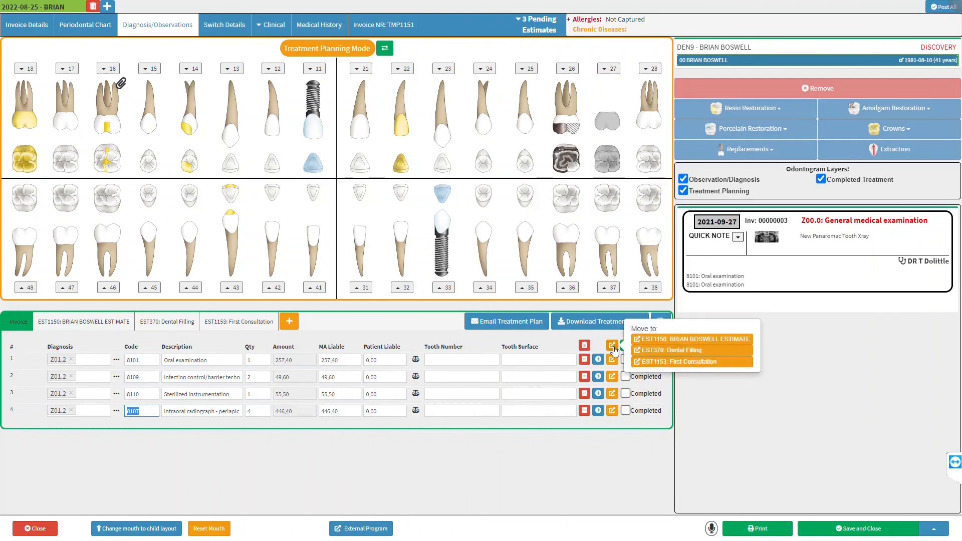
{"action": "left_click", "coordinate": [684, 362]}
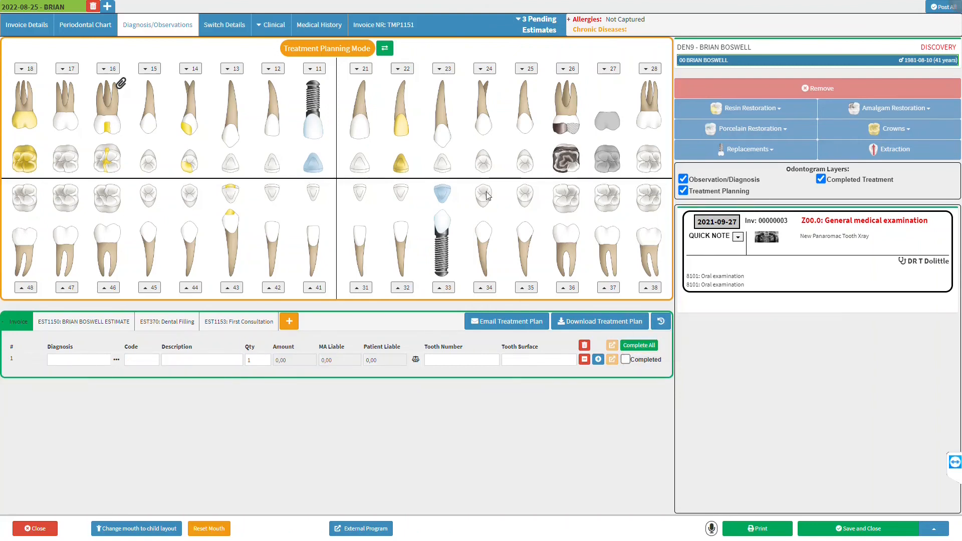
{"action": "left_click", "coordinate": [240, 324]}
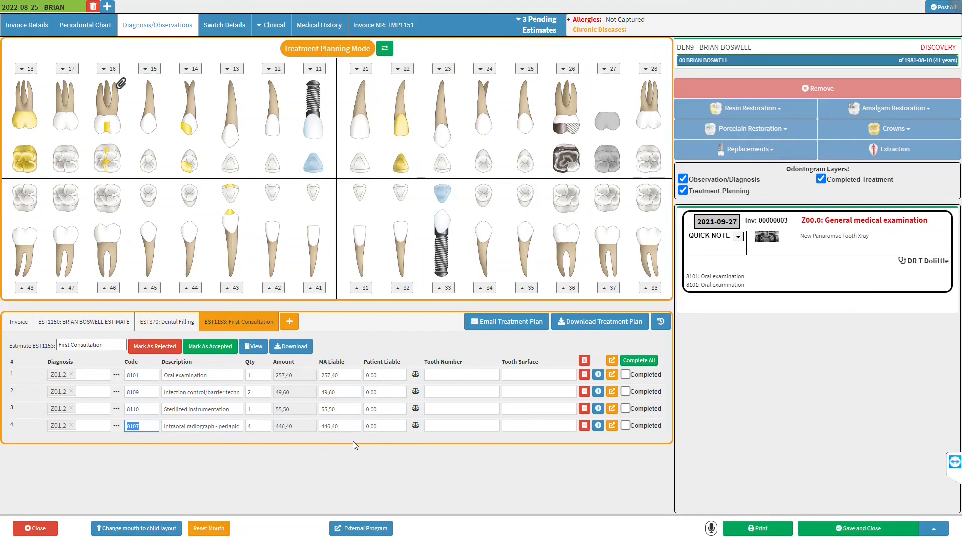
Complete all lines on estimate EST1153 and confirm with Ok
{"action": "left_click", "coordinate": [637, 361]}
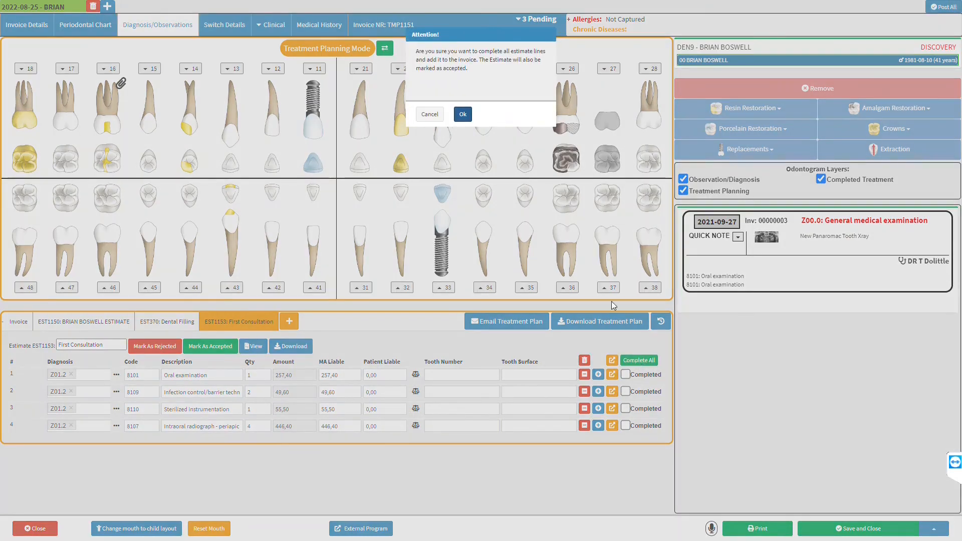
{"action": "left_click", "coordinate": [464, 119]}
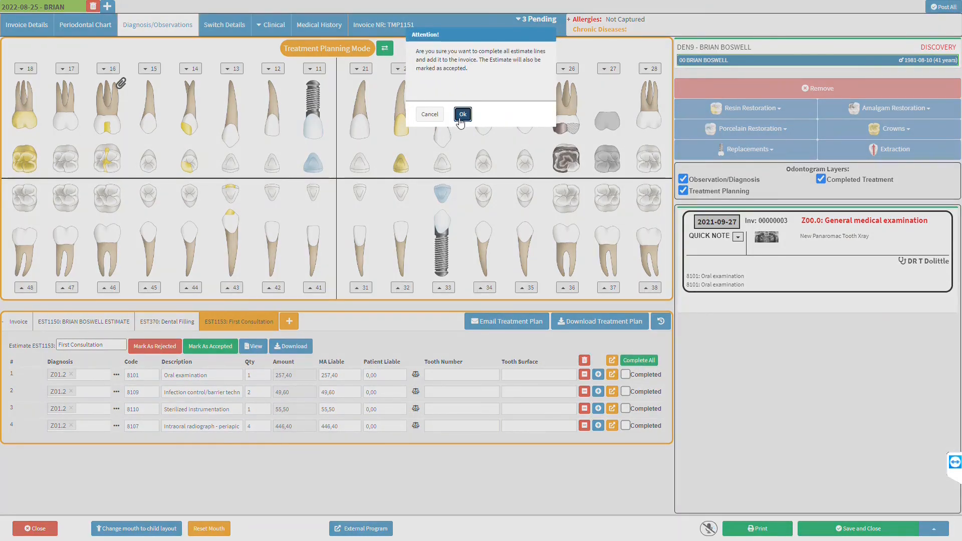